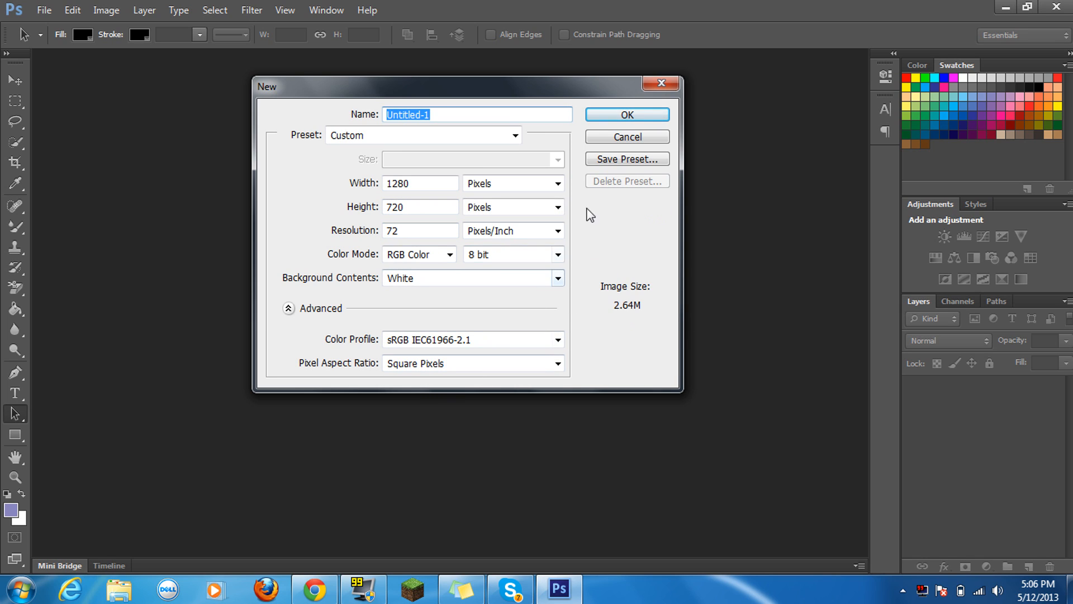
Step: Create a new 1280 × 720 pixel RGB document at 72 pixels/inch with a white background
left_click(628, 119)
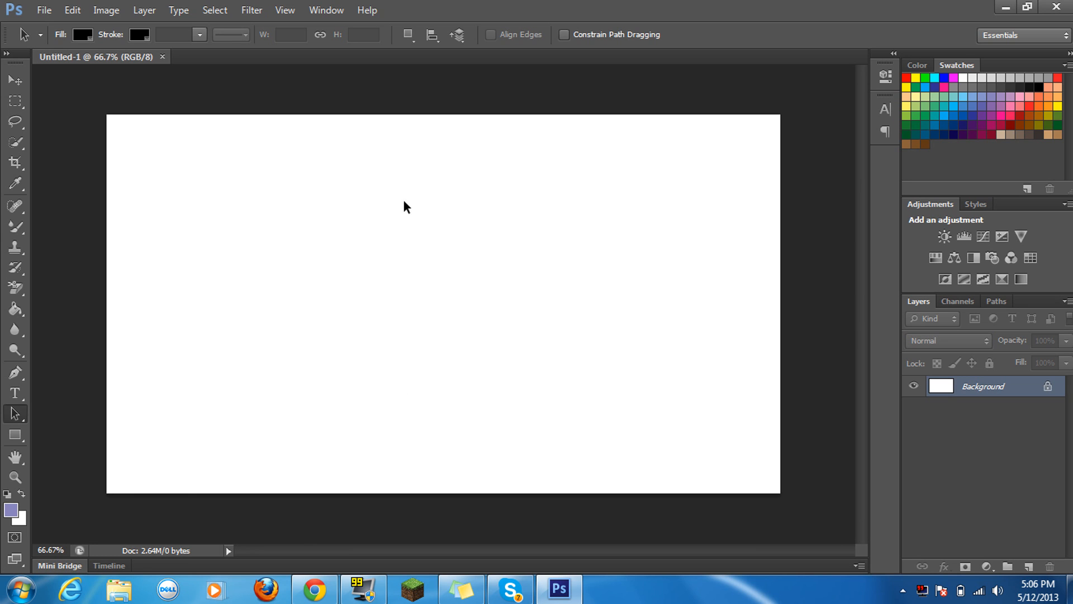
Step: Switch to Chrome and search Google Images for "minecraft background"
left_click(1005, 7)
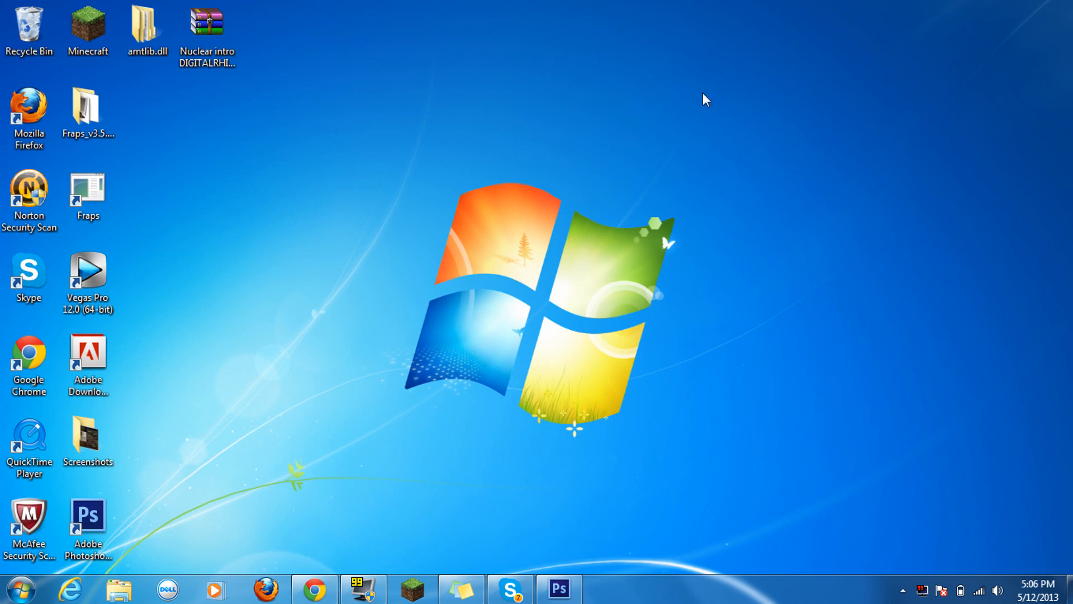
left_click(309, 597)
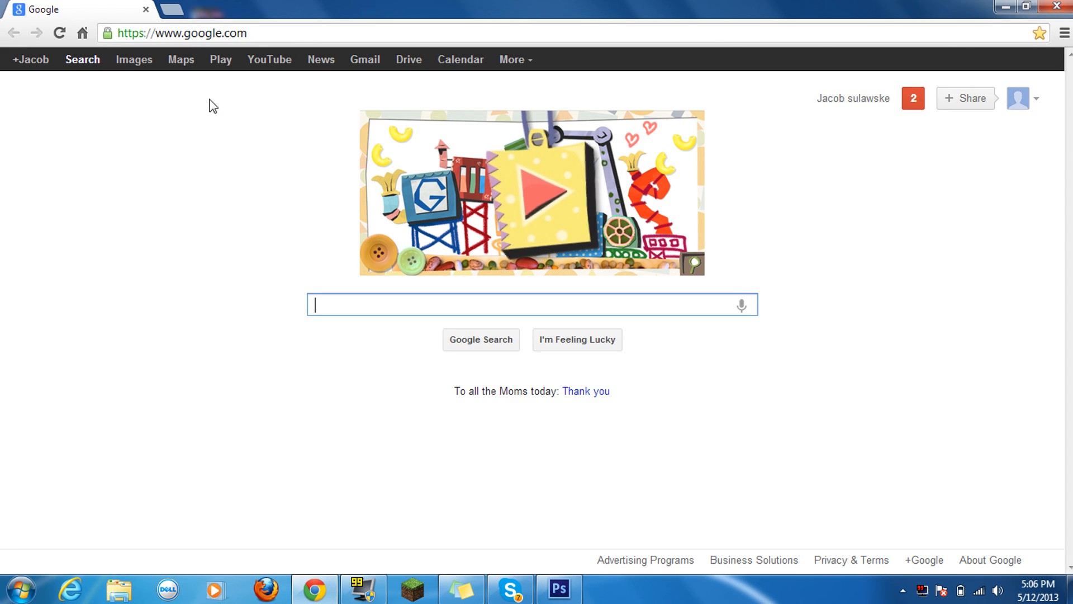
left_click(150, 64)
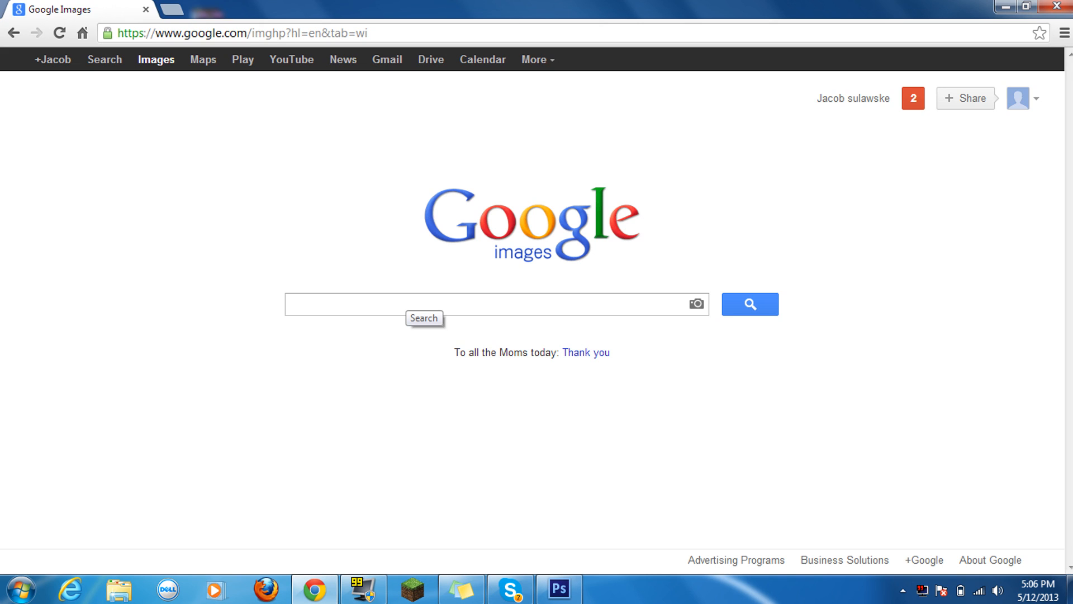
type("minecraft back")
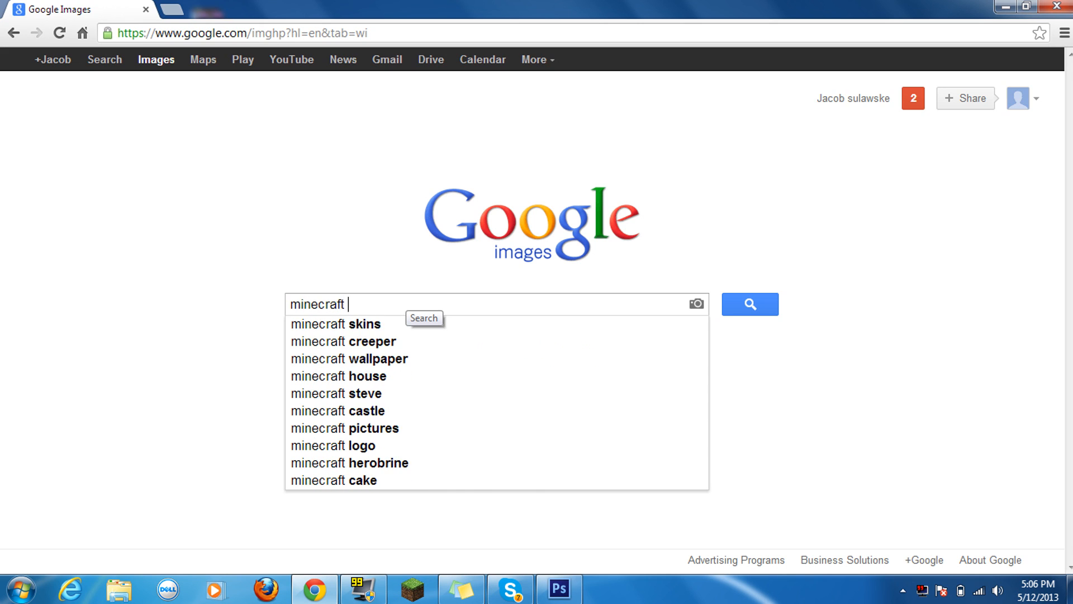
type("ground")
key("Return")
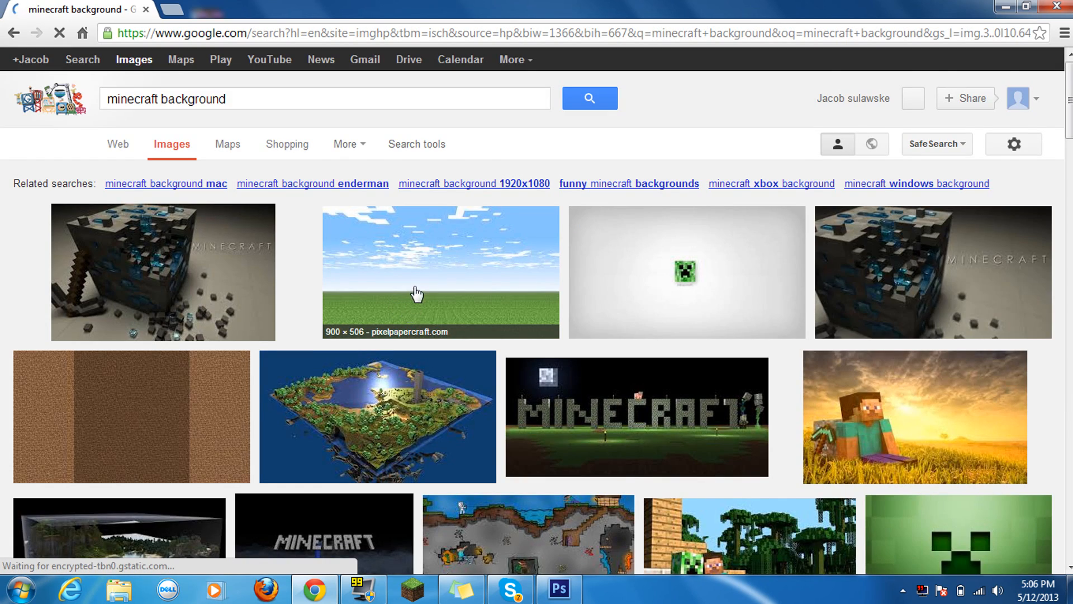
Step: Look through the image results for a picture suitable as a Minecraft thumbnail background
scroll(415, 293, "down", 1)
scroll(503, 346, "down", 3)
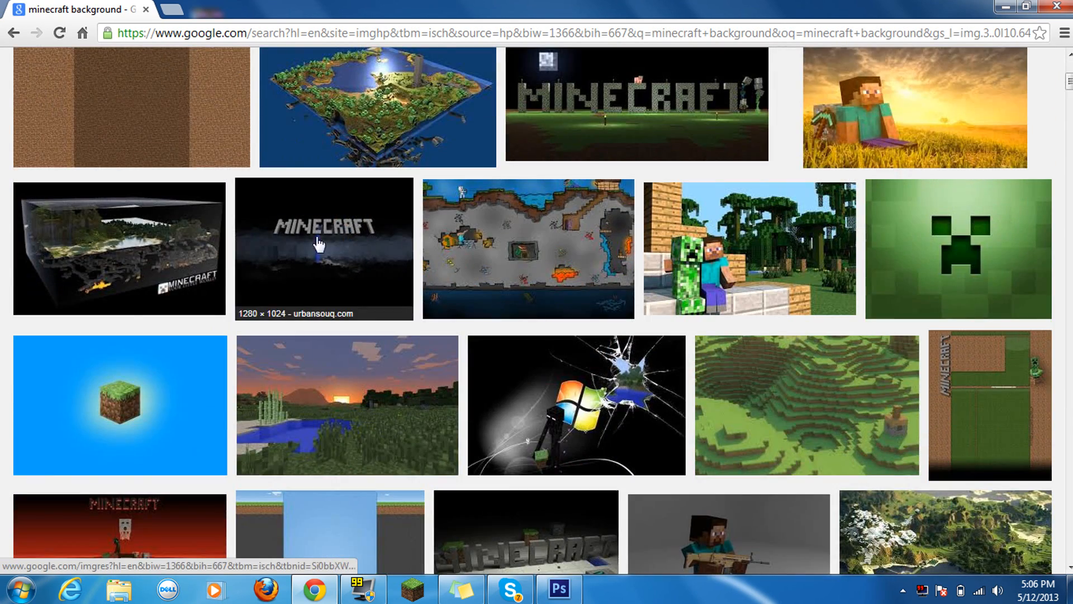
scroll(139, 412, "down", 2)
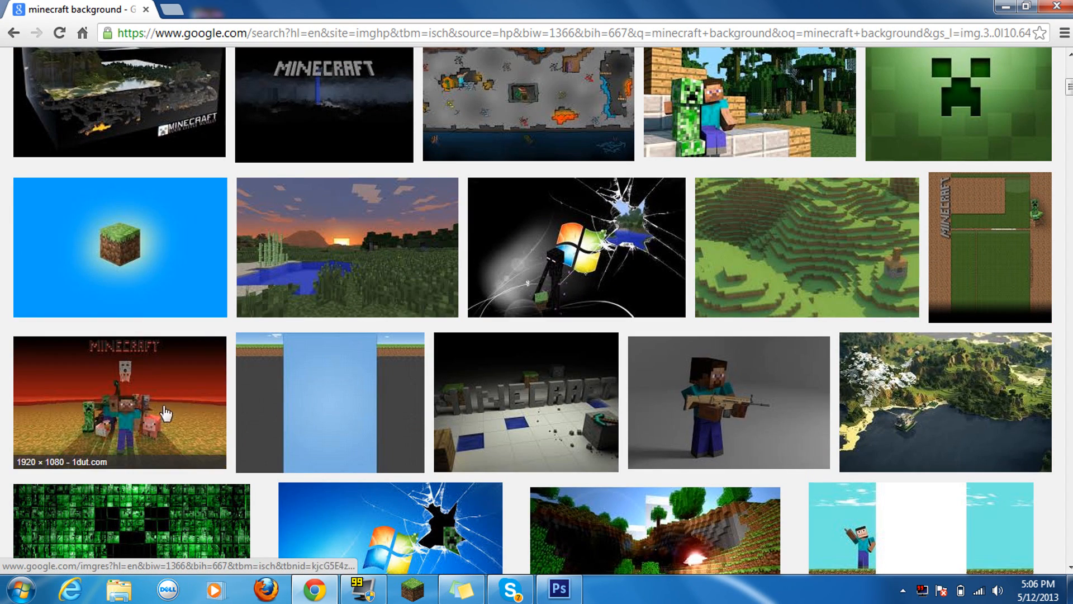
scroll(223, 386, "down", 1)
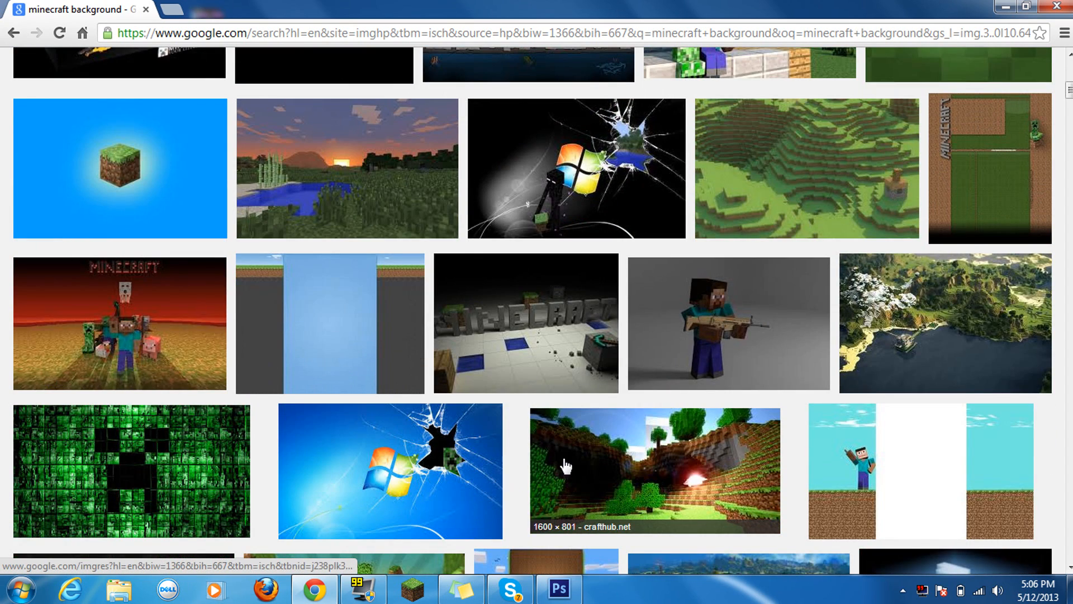
scroll(565, 465, "down", 1)
scroll(404, 343, "down", 2)
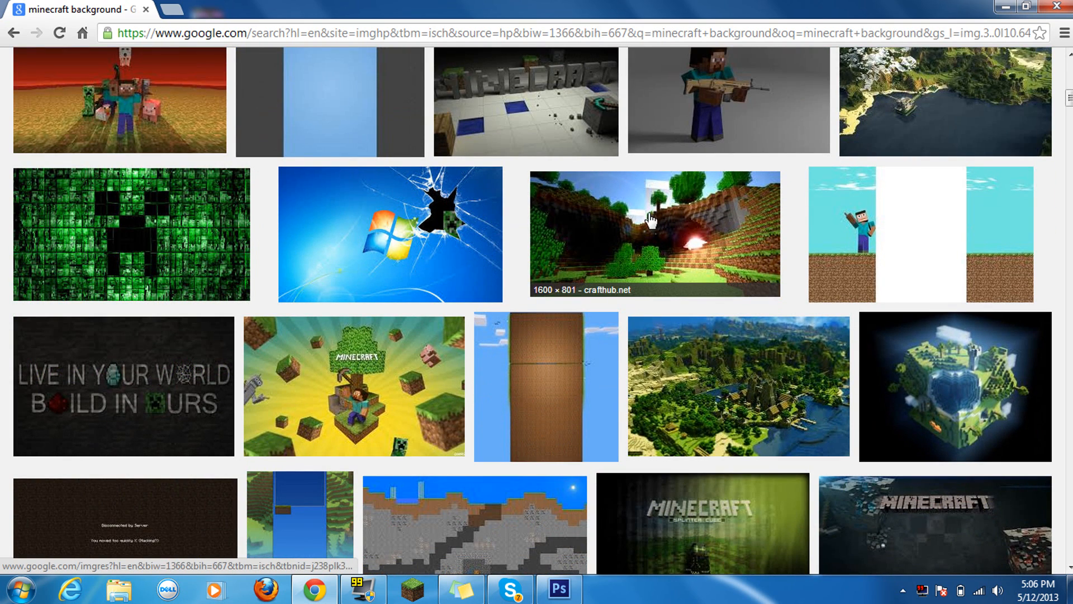
scroll(651, 220, "down", 1)
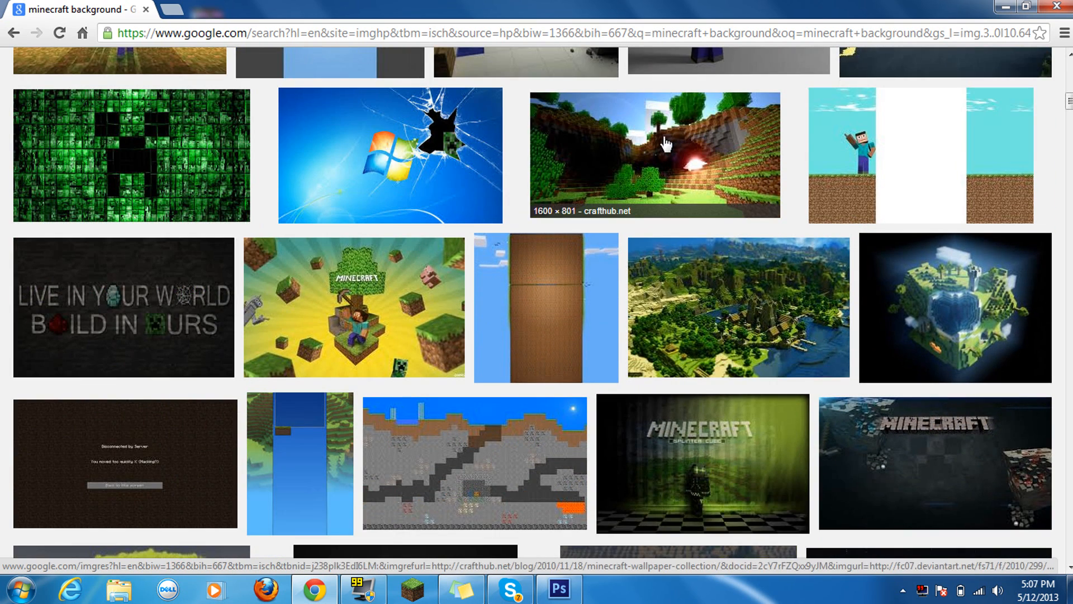
scroll(681, 190, "down", 1)
scroll(434, 240, "up", 6)
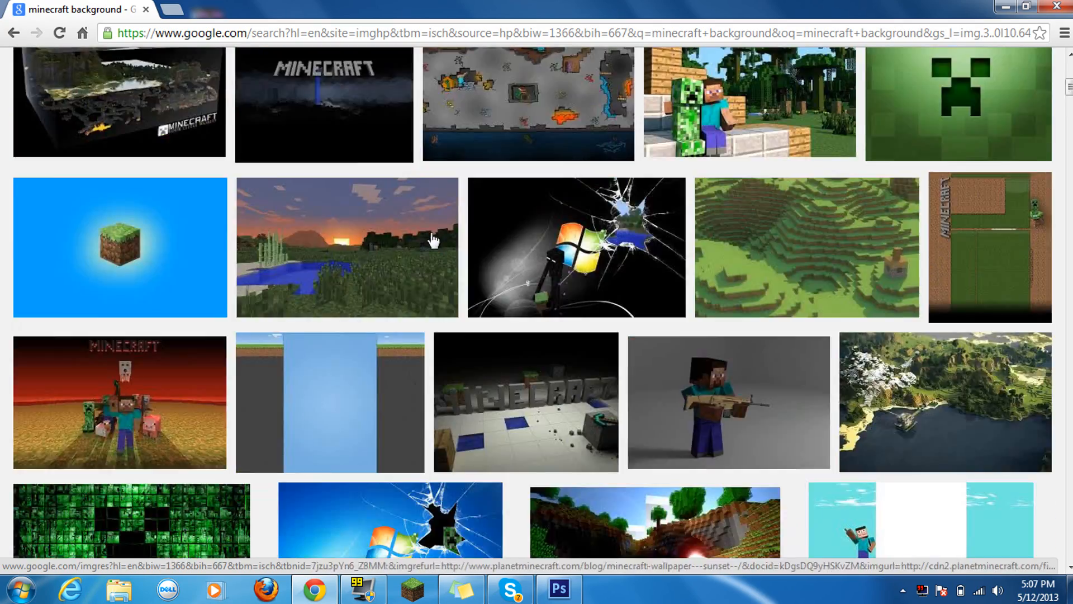
scroll(433, 240, "up", 5)
scroll(727, 268, "down", 8)
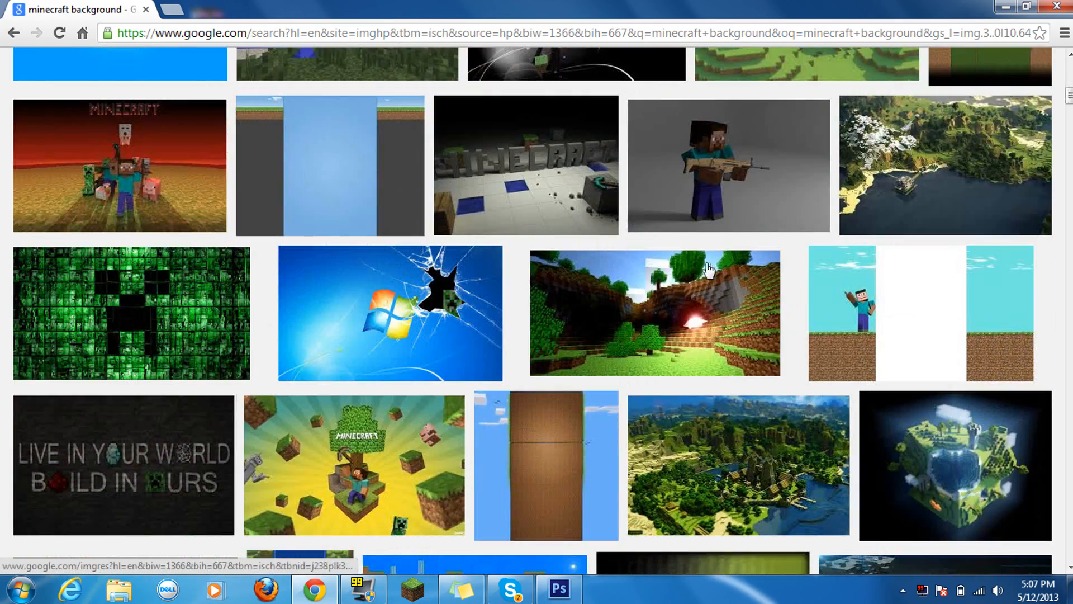
scroll(662, 318, "up", 1)
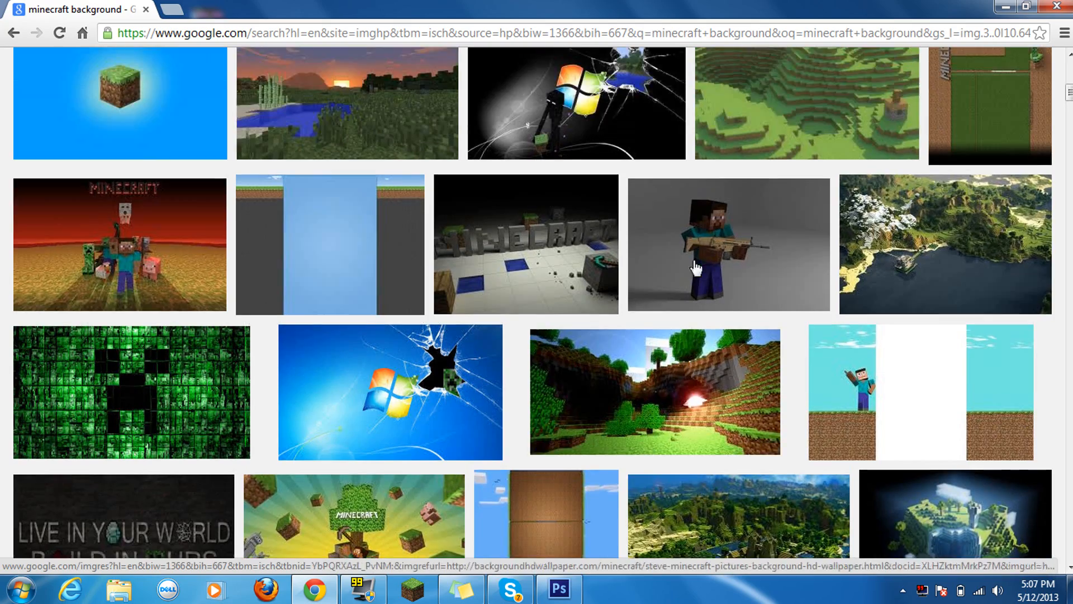
scroll(669, 322, "down", 1)
scroll(781, 162, "up", 2)
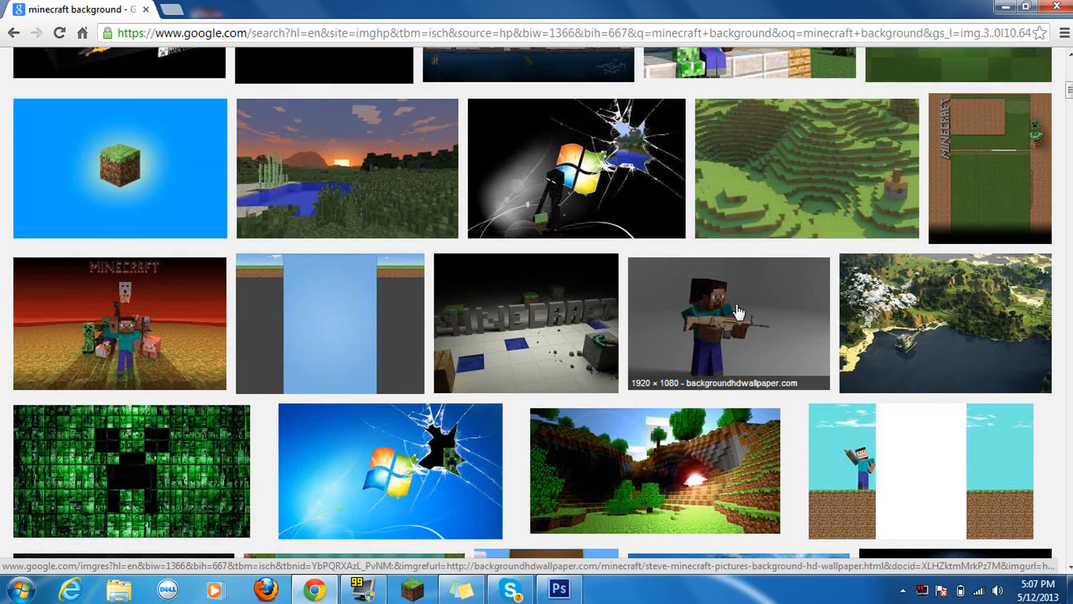
scroll(727, 313, "down", 1)
Step: Return to Photoshop and open the Pictures For thumbnails folder from the Documents library, keeping its window beside the blank canvas
left_click(1006, 7)
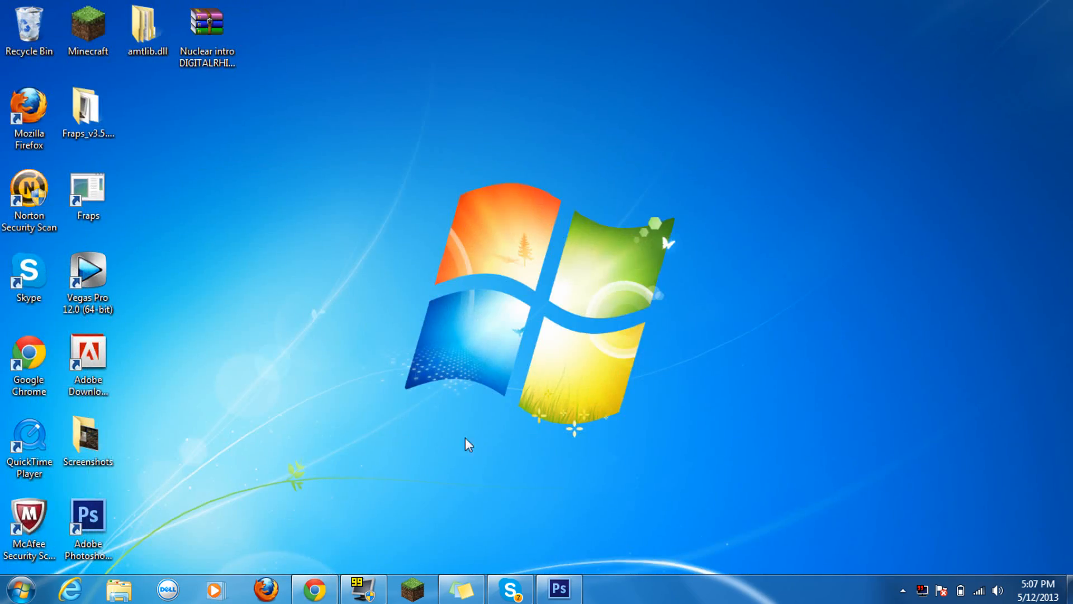
left_click(551, 588)
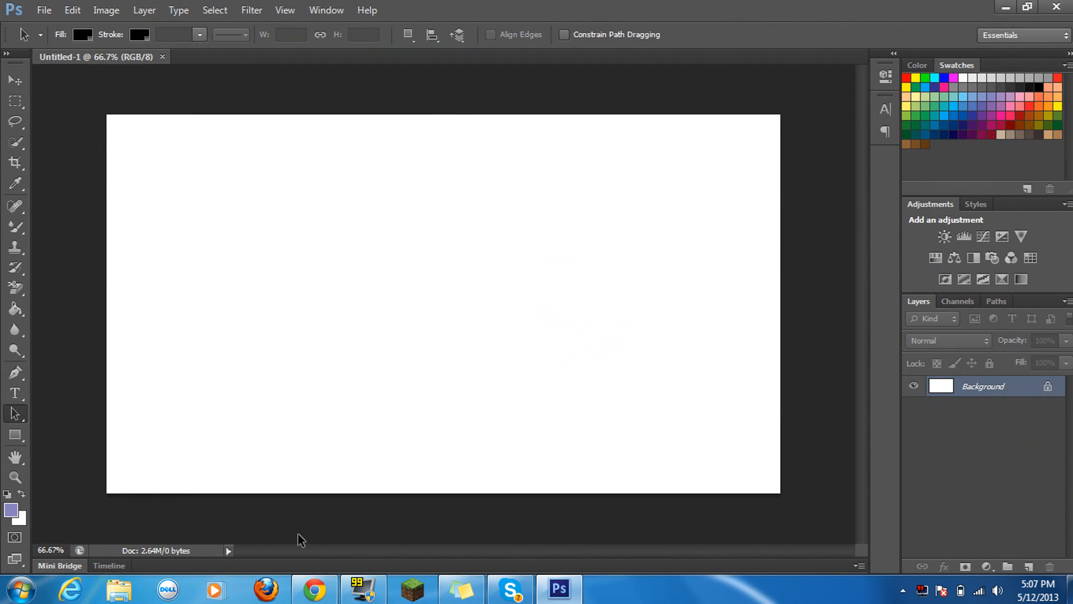
left_click(119, 589)
double_click(480, 325)
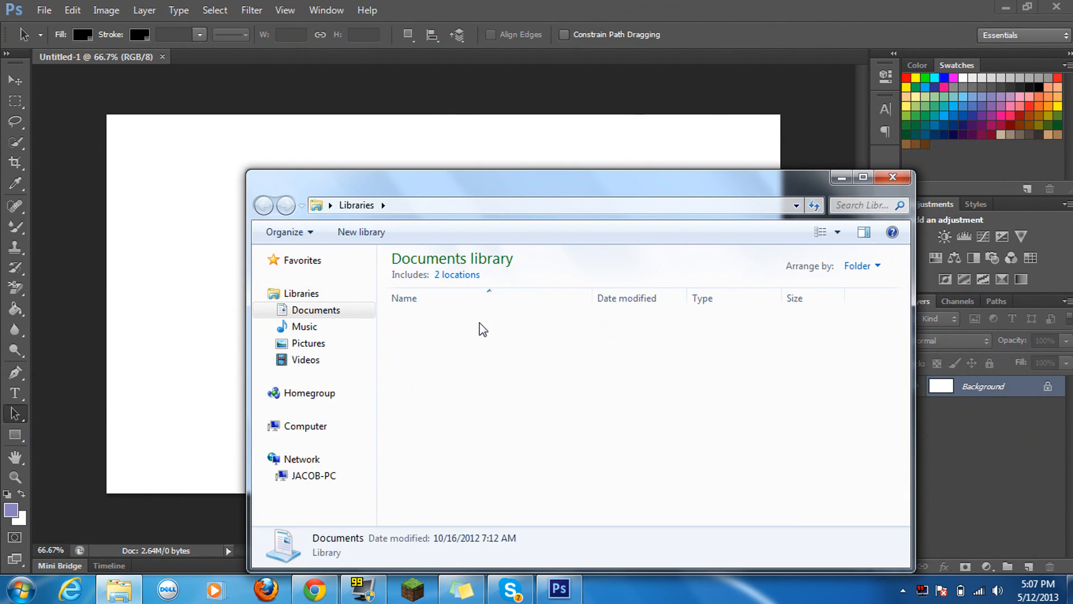
double_click(487, 438)
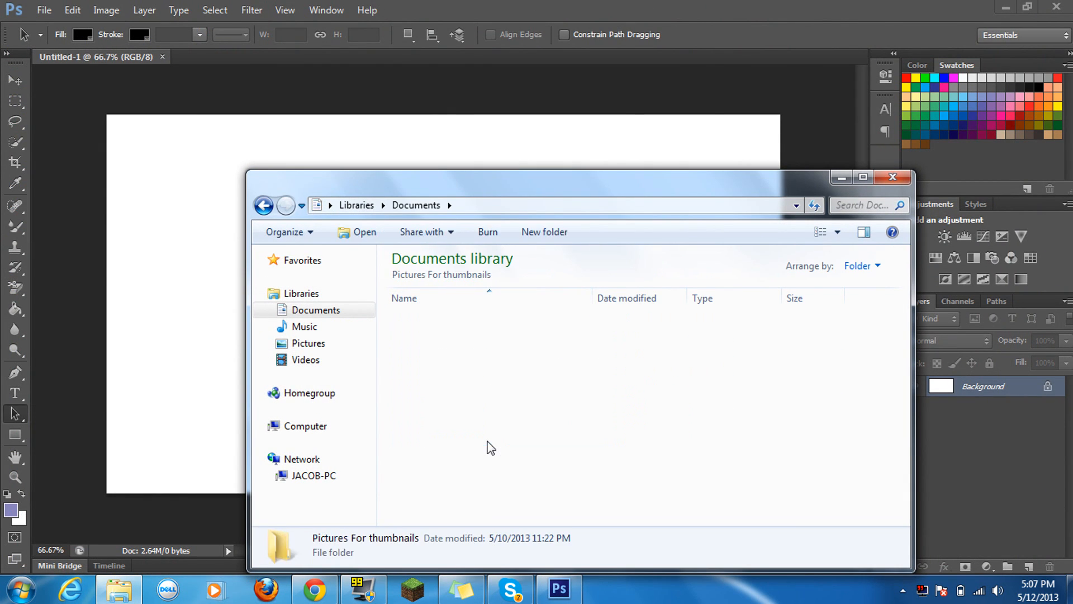
left_click_drag(522, 189, 730, 146)
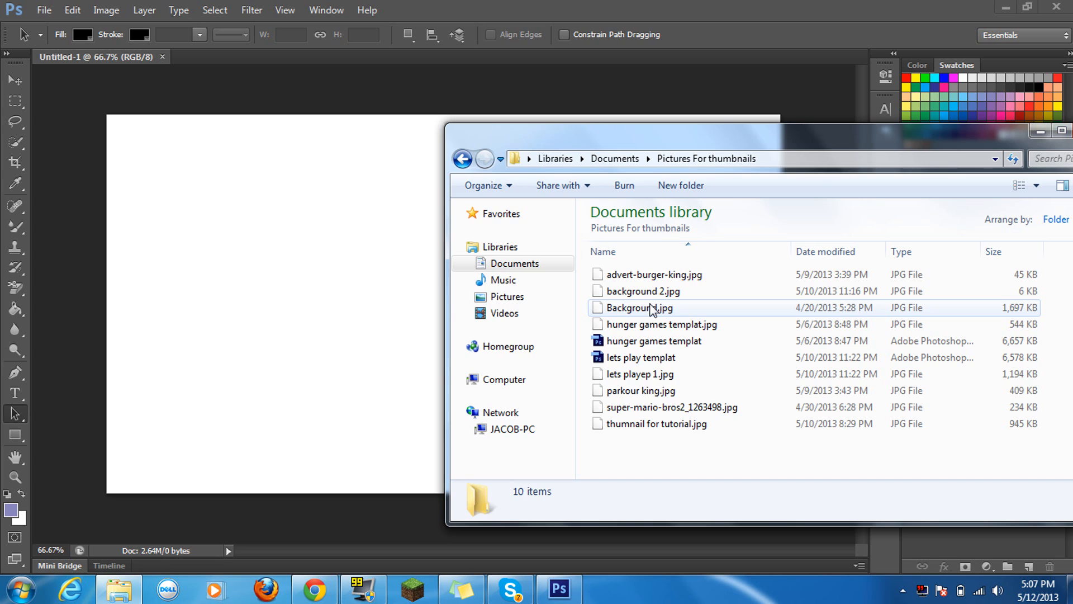
Step: Place Background.jpg from the folder into the document and stretch it to cover the whole canvas
left_click_drag(652, 309, 366, 304)
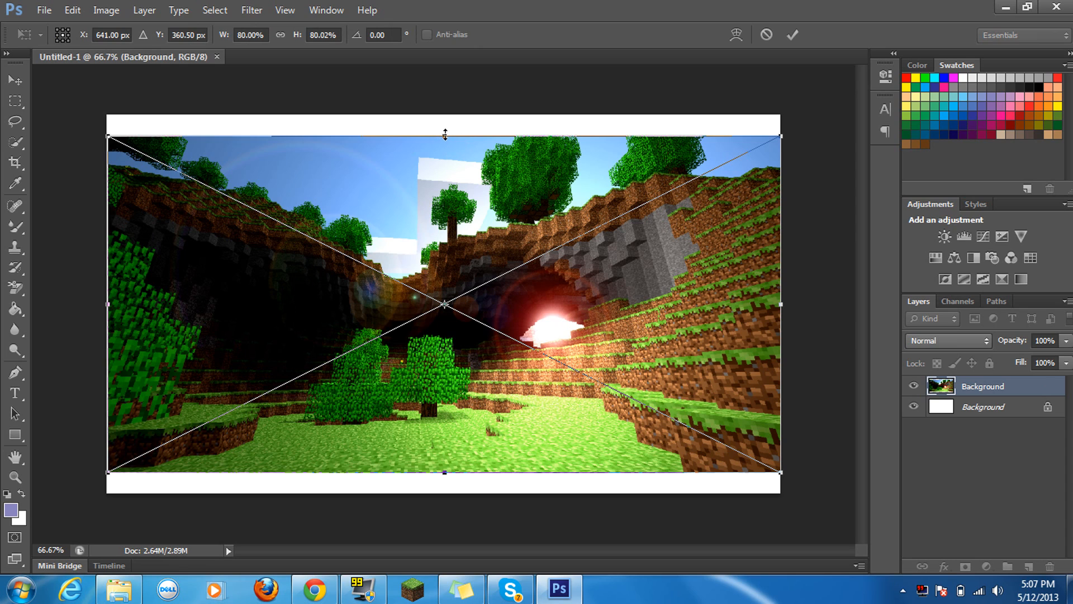
left_click_drag(444, 134, 444, 115)
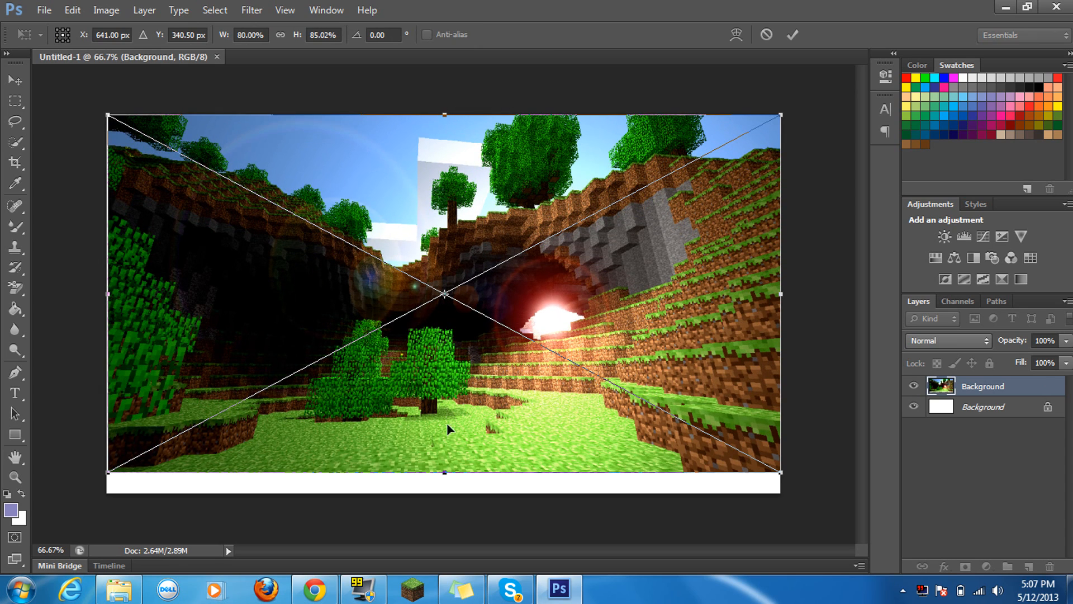
left_click_drag(444, 482, 442, 499)
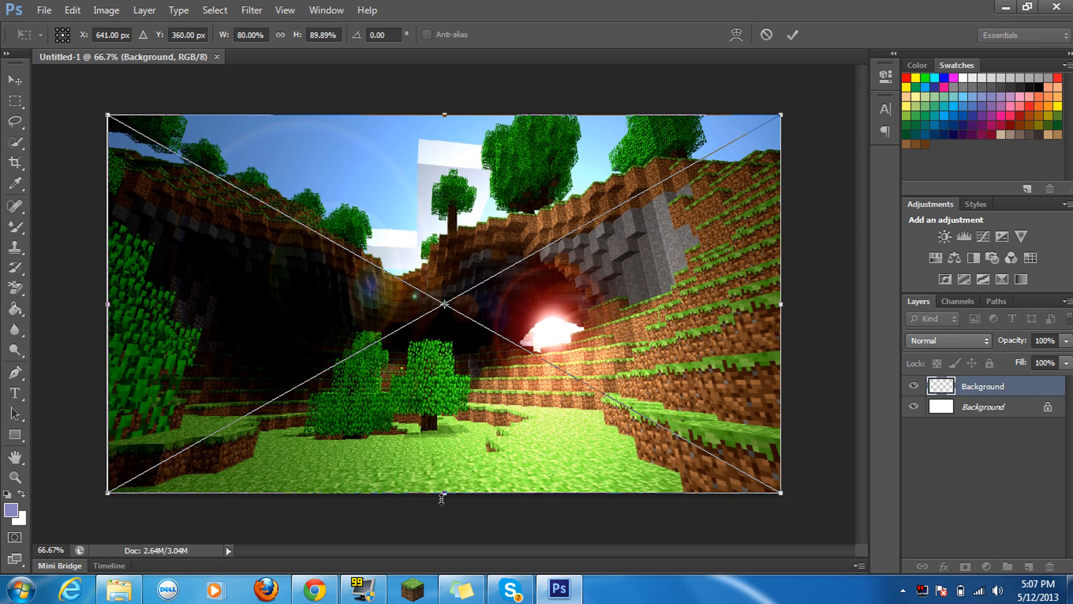
left_click_drag(108, 302, 107, 302)
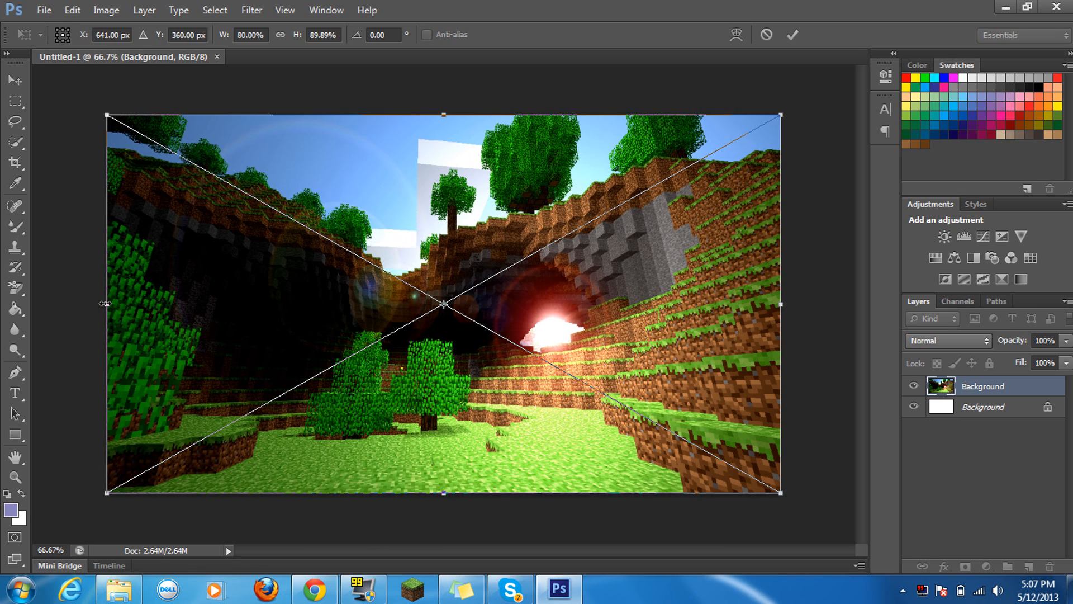
right_click(492, 256)
left_click(518, 265)
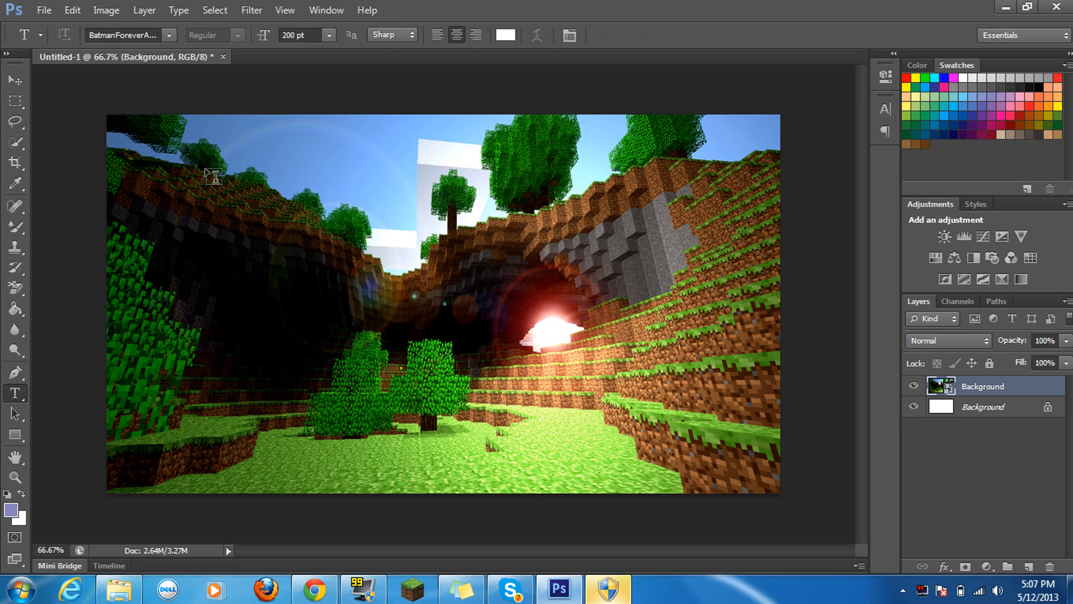
Step: Choose BatmanForeverAlternate as the font for the Type tool
left_click(168, 35)
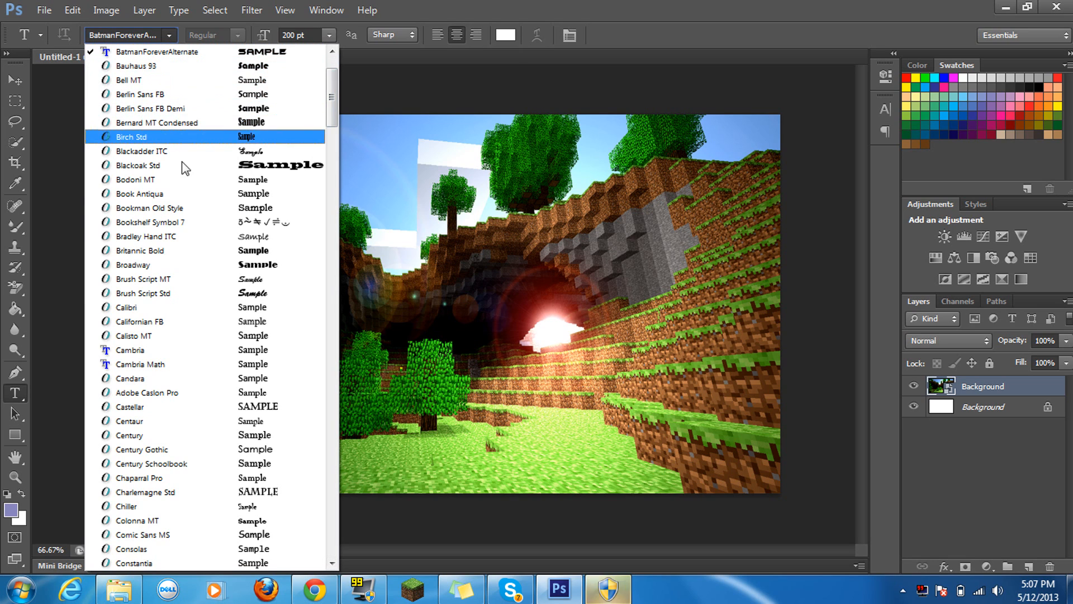
left_click(226, 56)
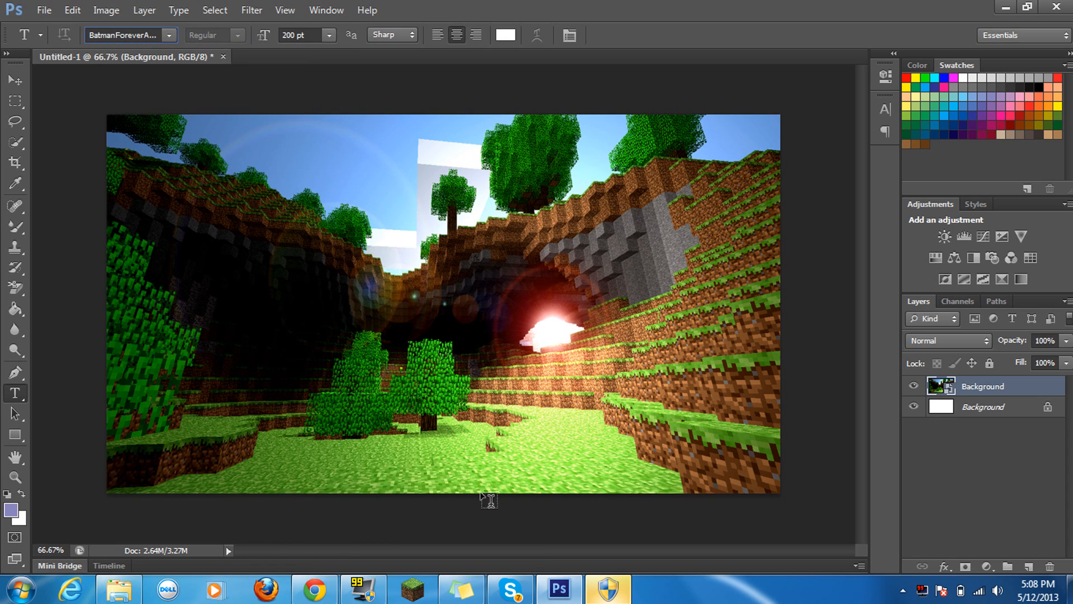
left_click(596, 601)
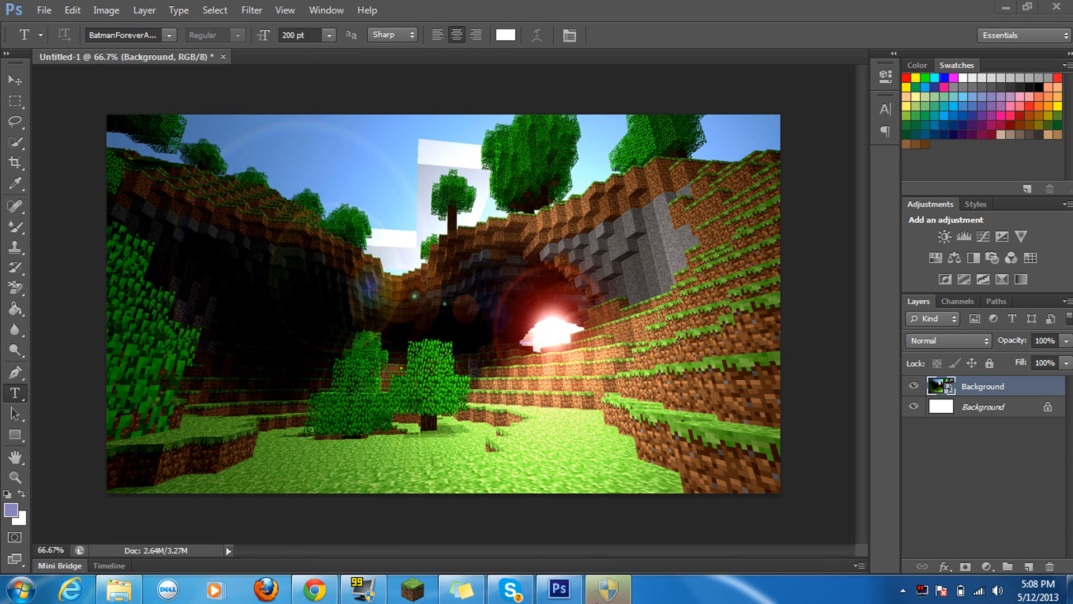
Step: Switch to Chrome, search Google for dafont.com in a new tab and open the Dafont site at its recently added fonts
left_click(314, 589)
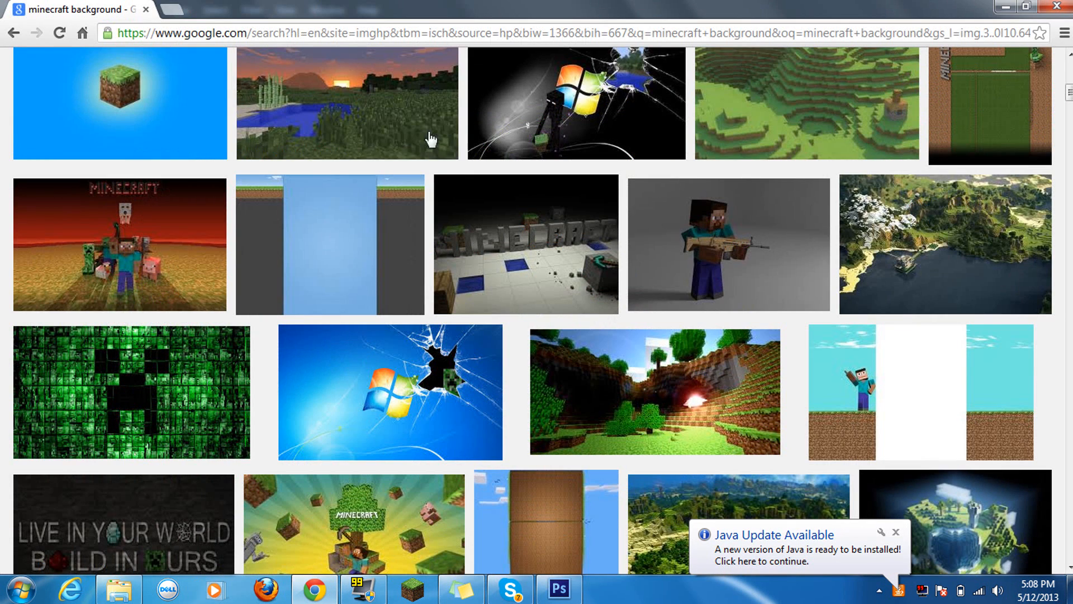
left_click(172, 9)
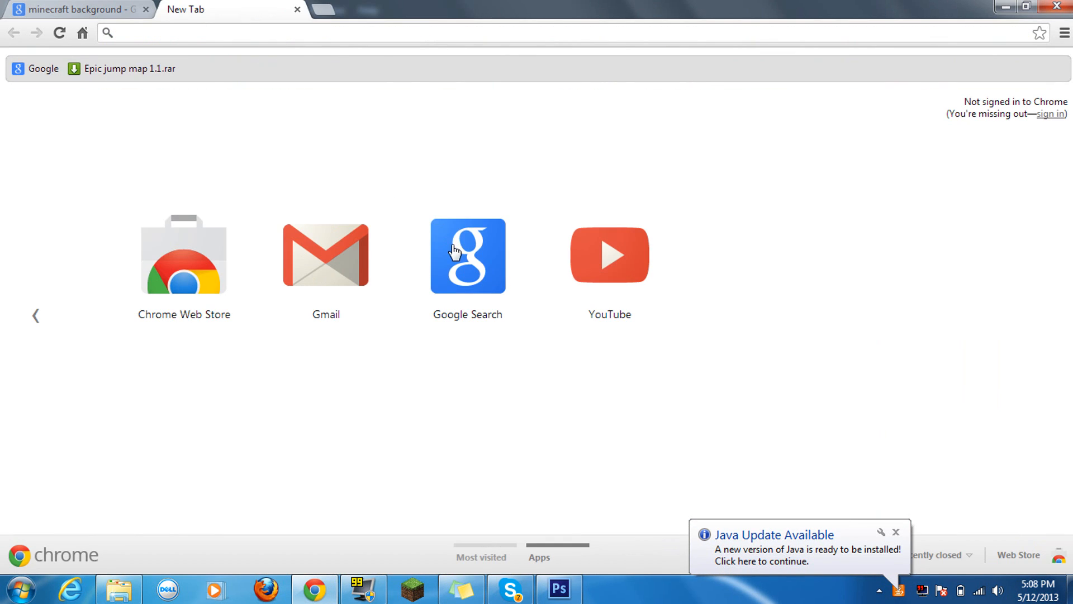
left_click(454, 251)
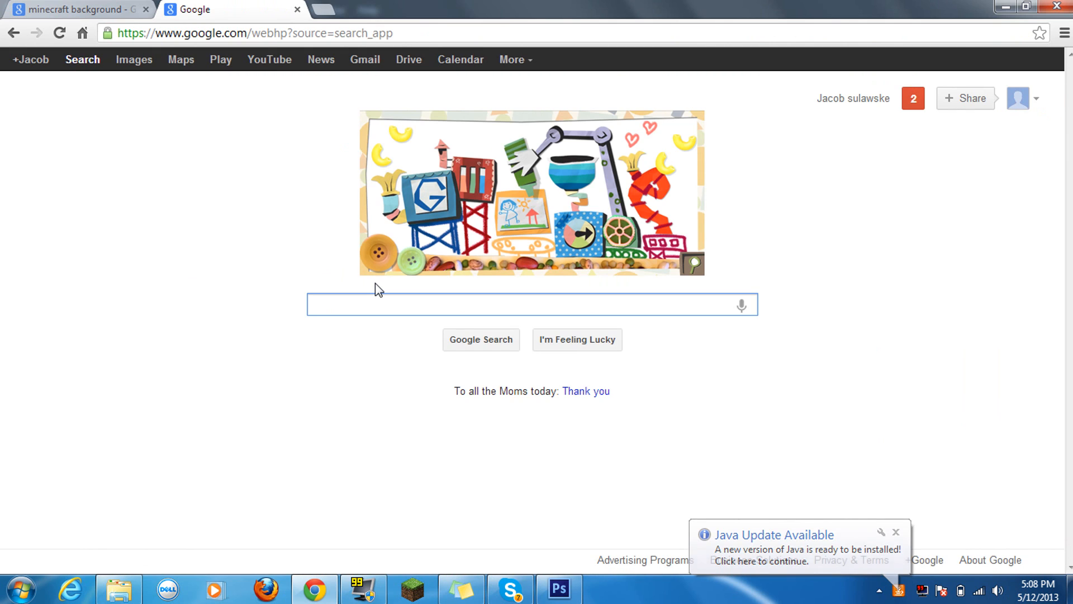
type("dafont.c")
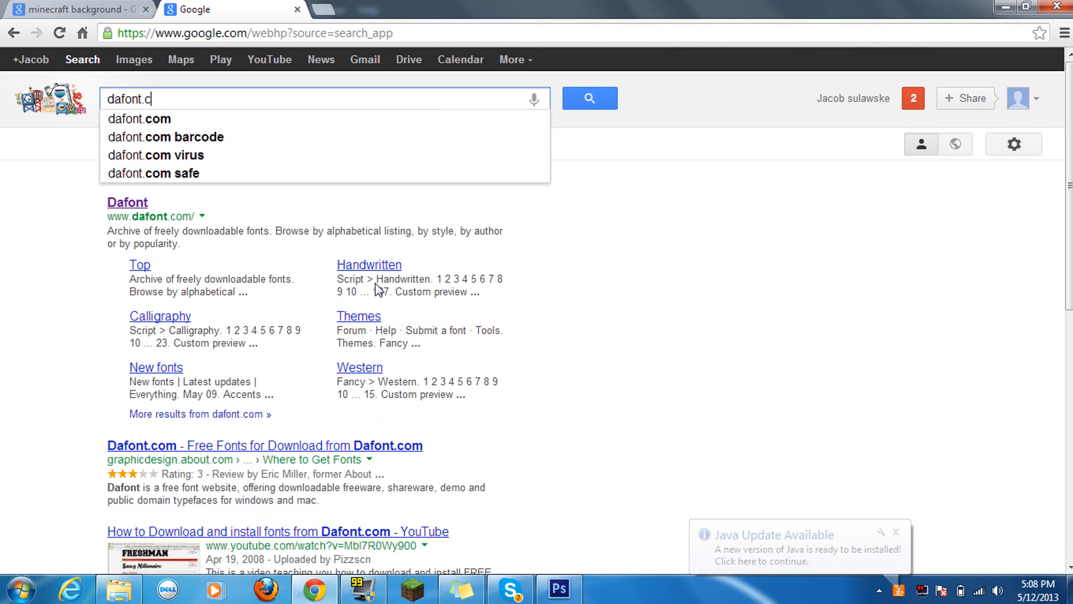
type("om")
key("Return")
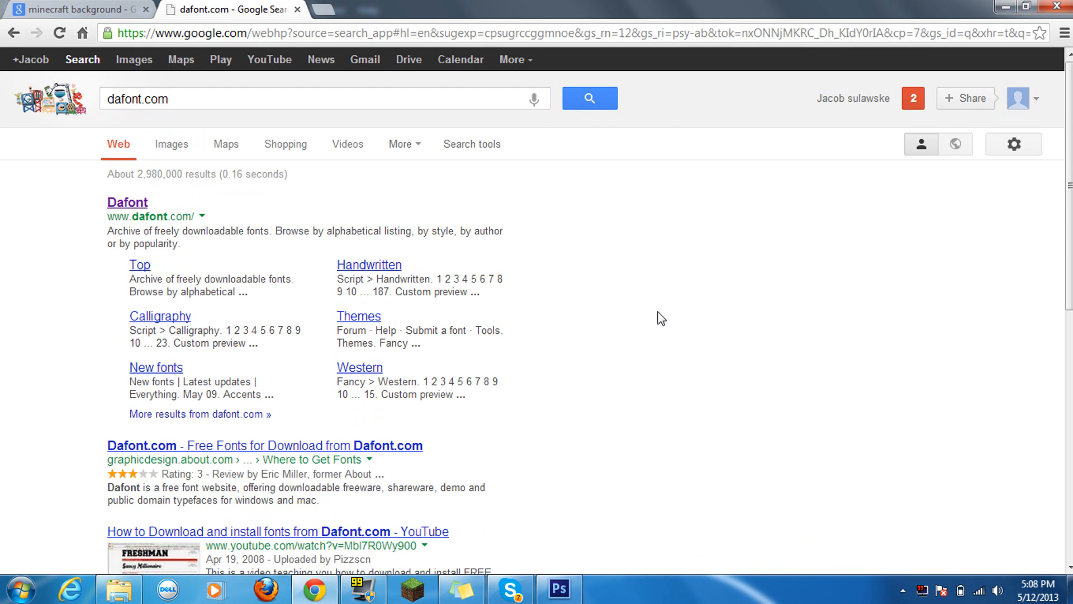
left_click(146, 206)
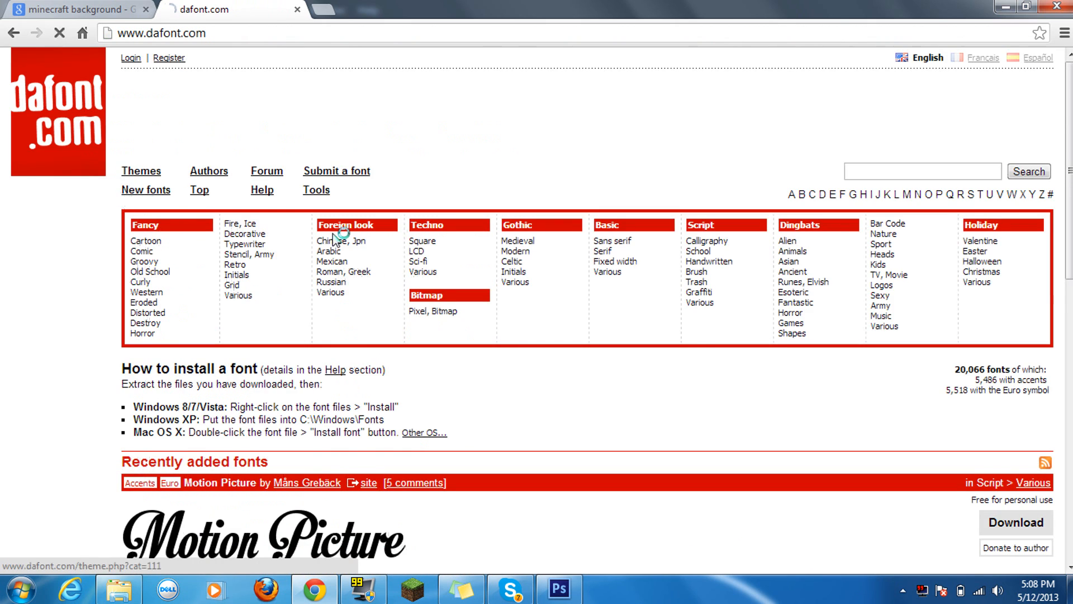
scroll(695, 374, "down", 5)
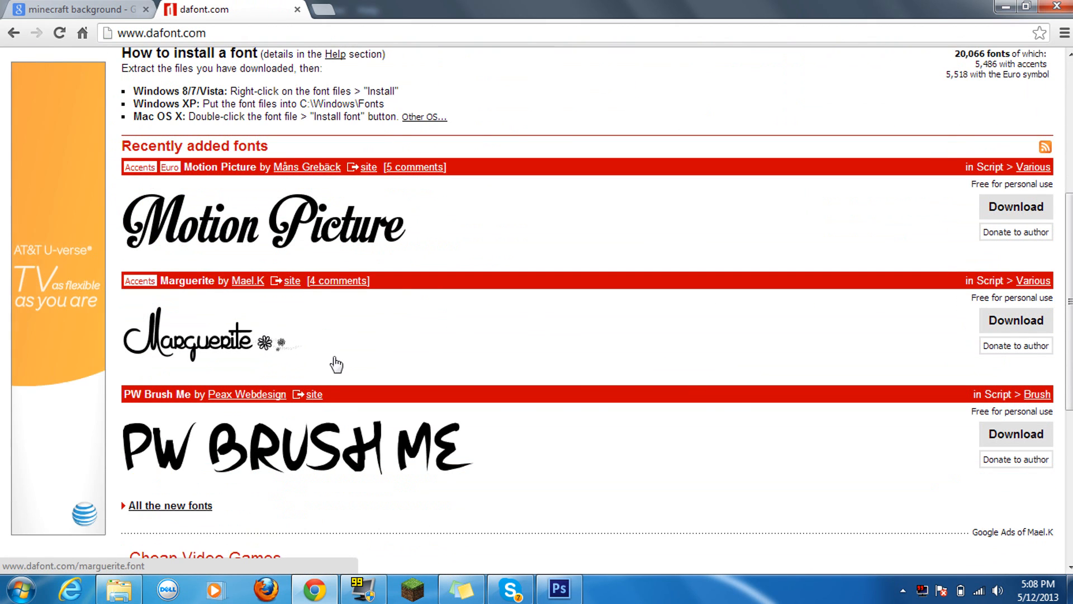
Step: Look over the Dafont home page, including its font categories and recently added fonts
scroll(333, 257, "down", 1)
scroll(333, 257, "down", 3)
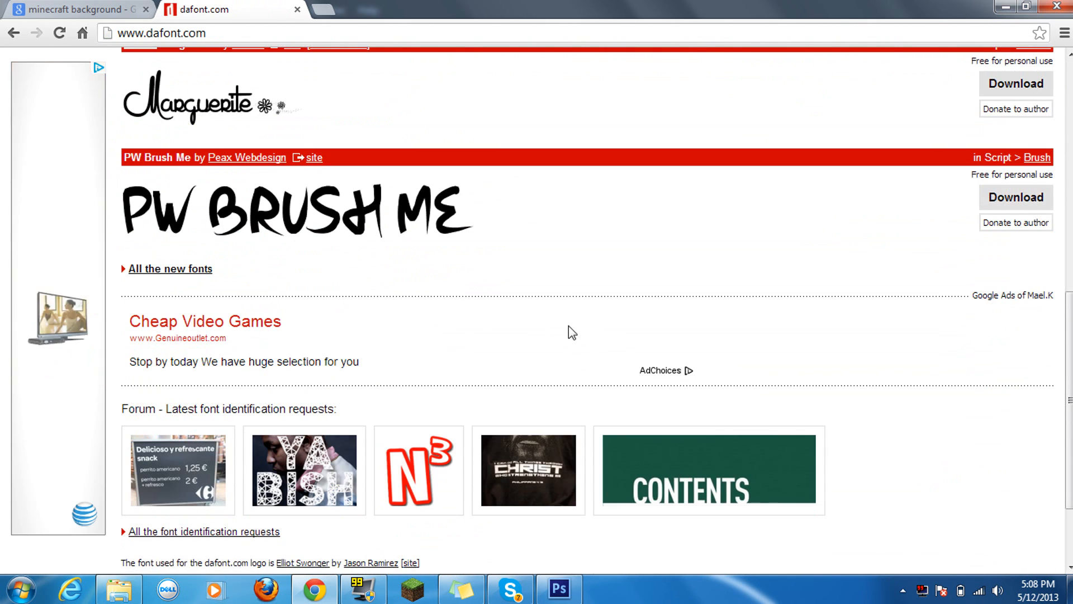
scroll(568, 325, "up", 8)
scroll(774, 314, "up", 2)
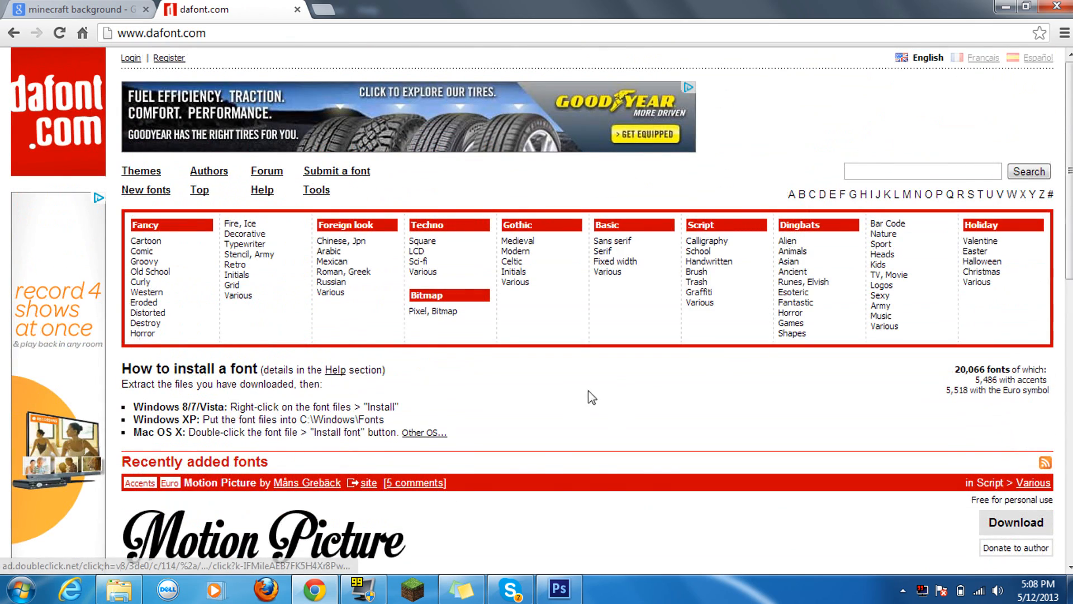
scroll(589, 395, "down", 6)
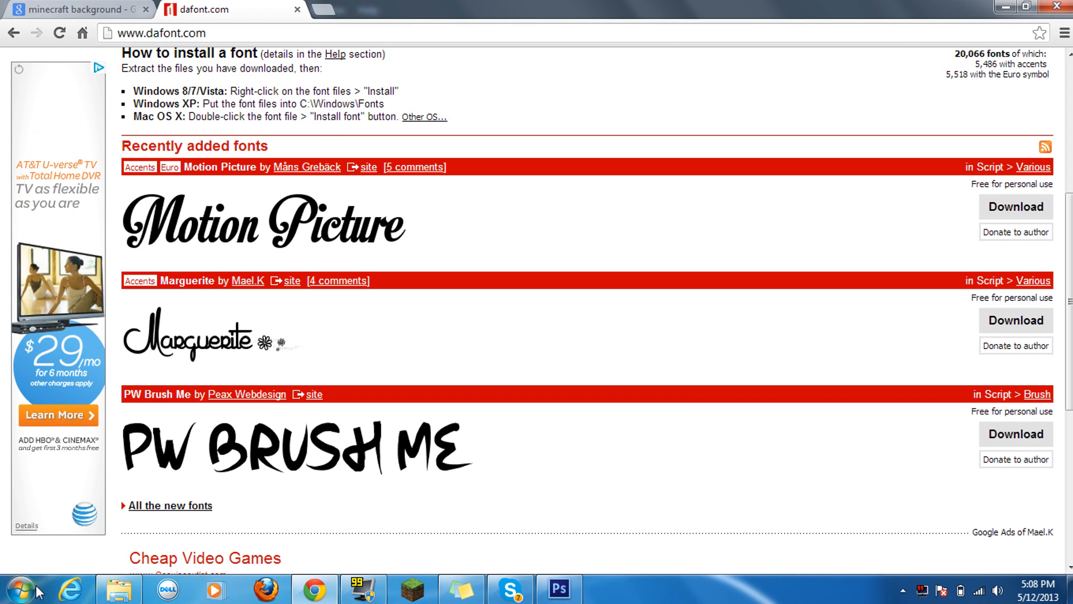
Step: Minimize Photoshop behind the browser to clear the desktop, then return the Dafont window to full size
left_click_drag(524, 3, 594, 50)
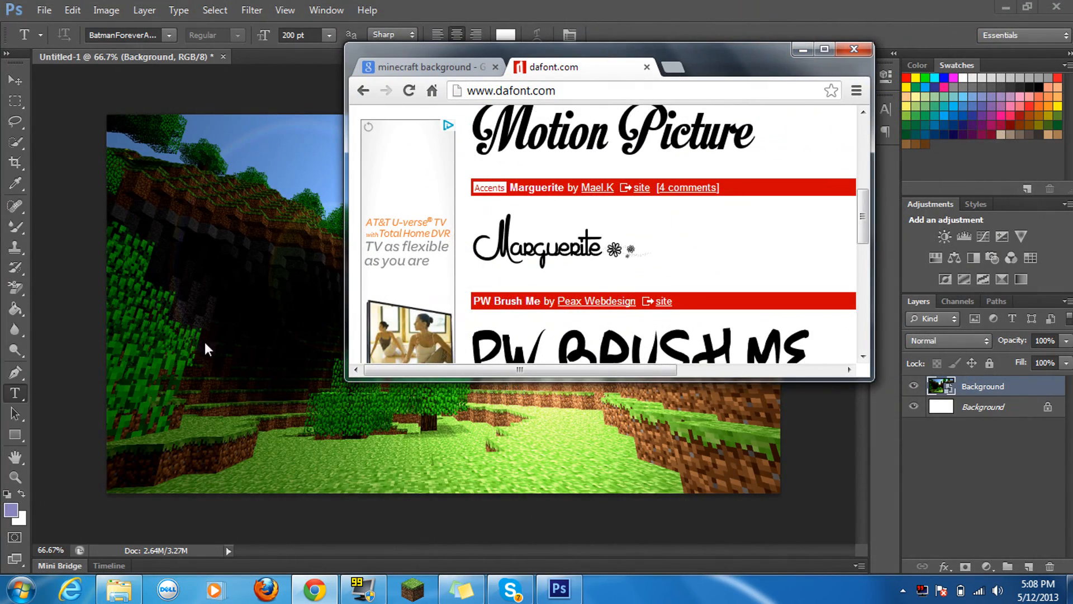
left_click(957, 10)
left_click(1006, 8)
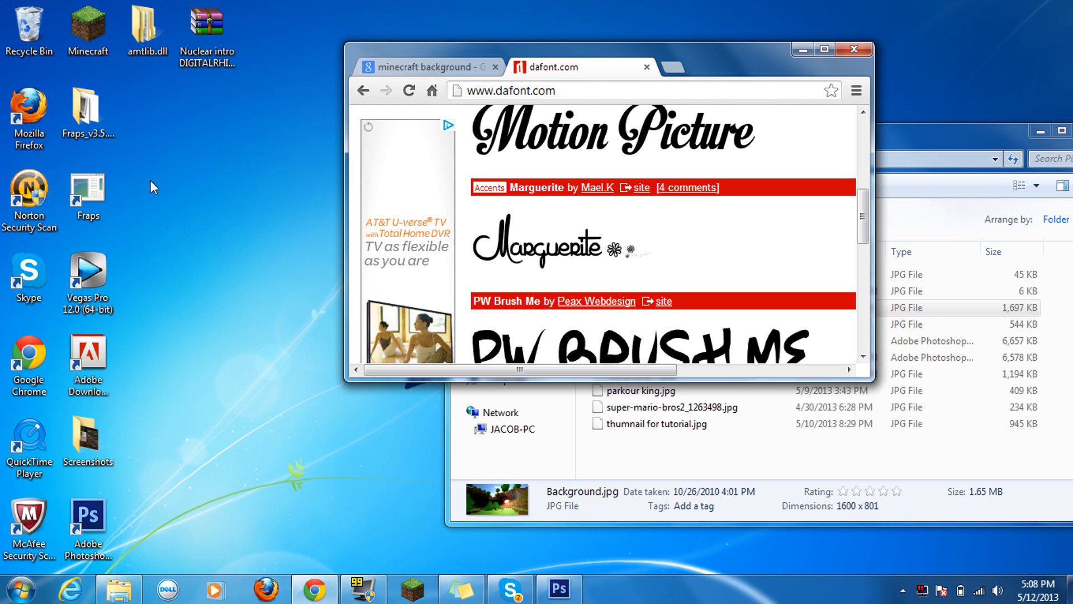
left_click(825, 49)
Step: Download the Motion Picture font from Dafont's recently added fonts
scroll(637, 213, "up", 5)
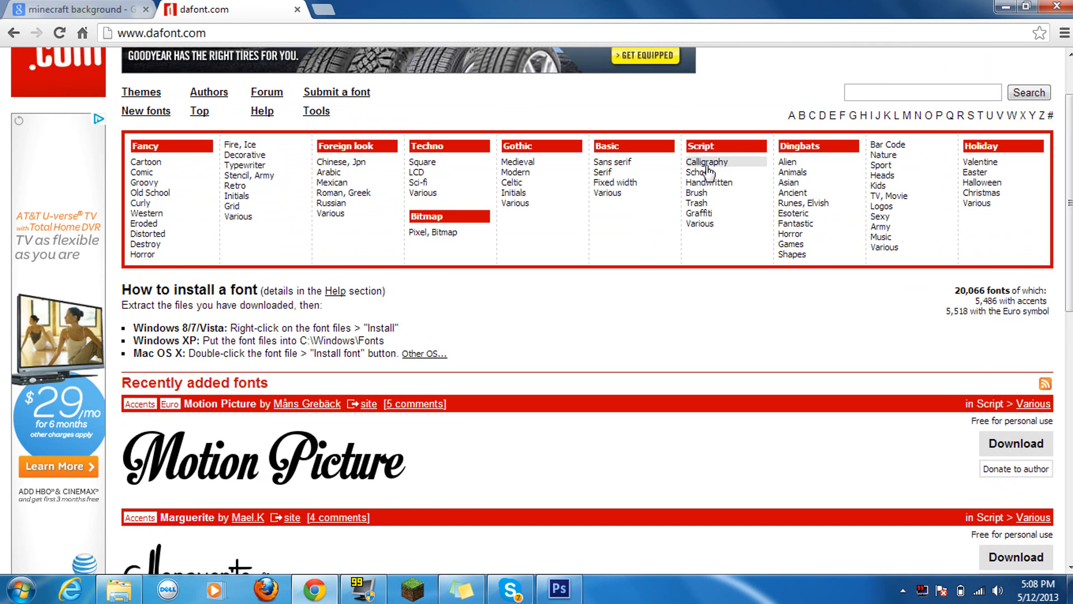
scroll(475, 257, "down", 5)
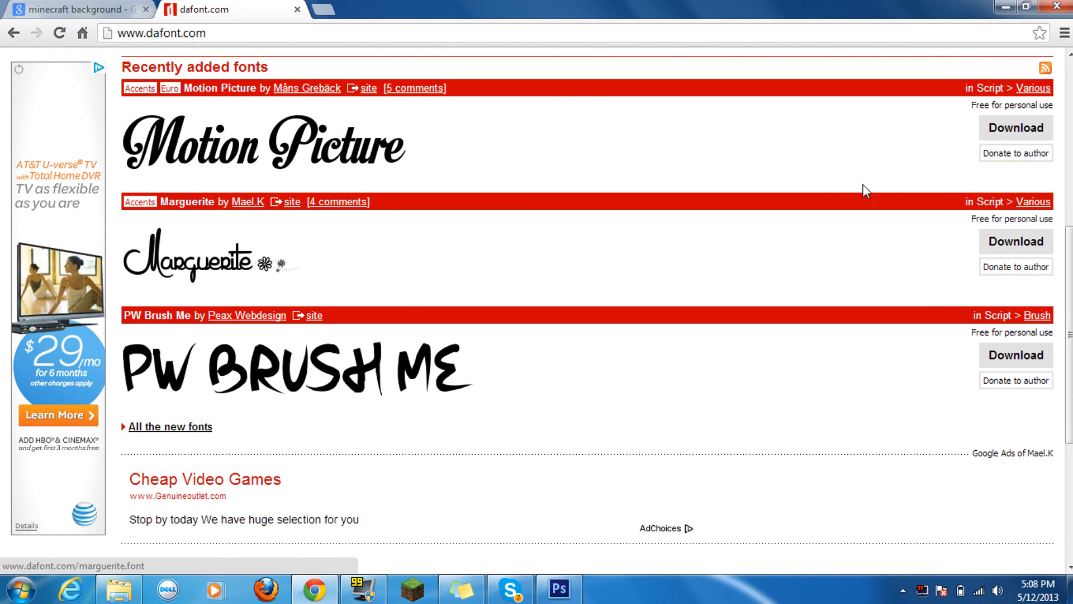
scroll(838, 184, "down", 4)
scroll(814, 179, "up", 4)
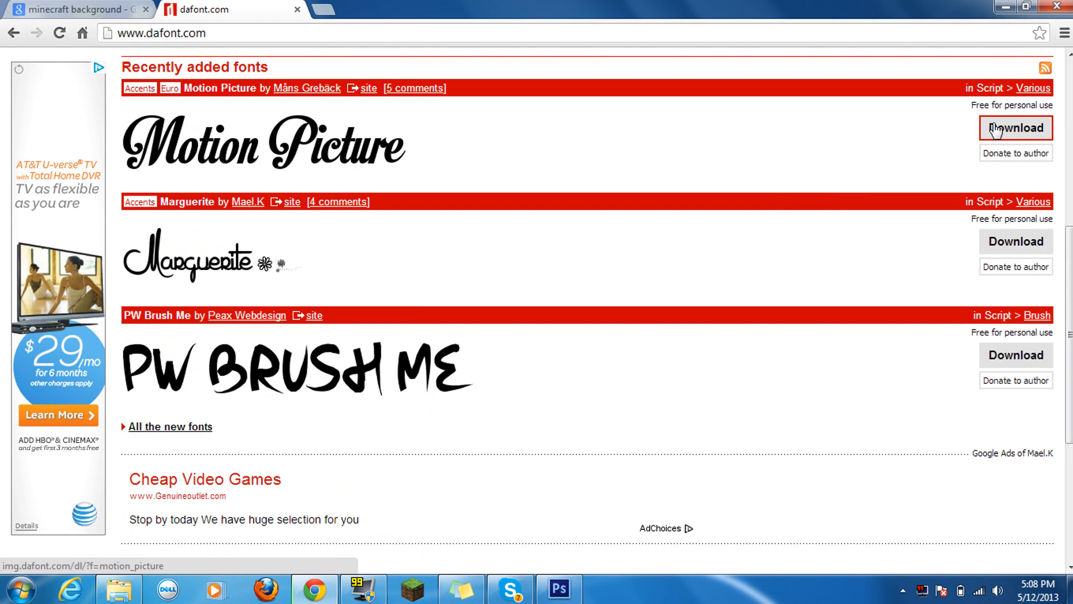
left_click(979, 129)
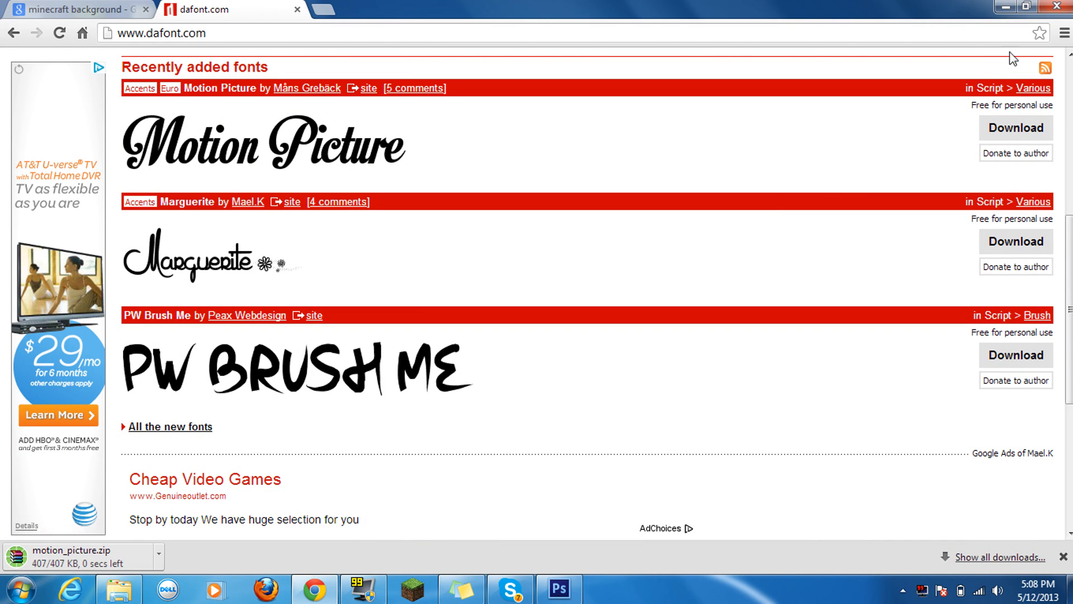
Step: Shrink the Chrome window over the desktop and open the downloaded motion_picture.zip in WinRAR
left_click(1005, 7)
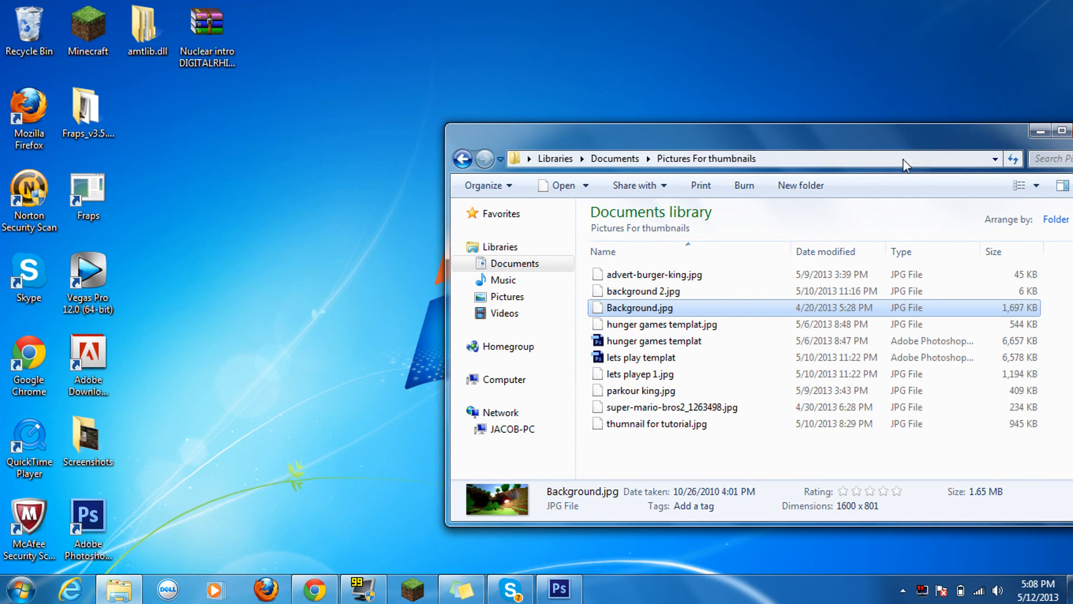
left_click(315, 588)
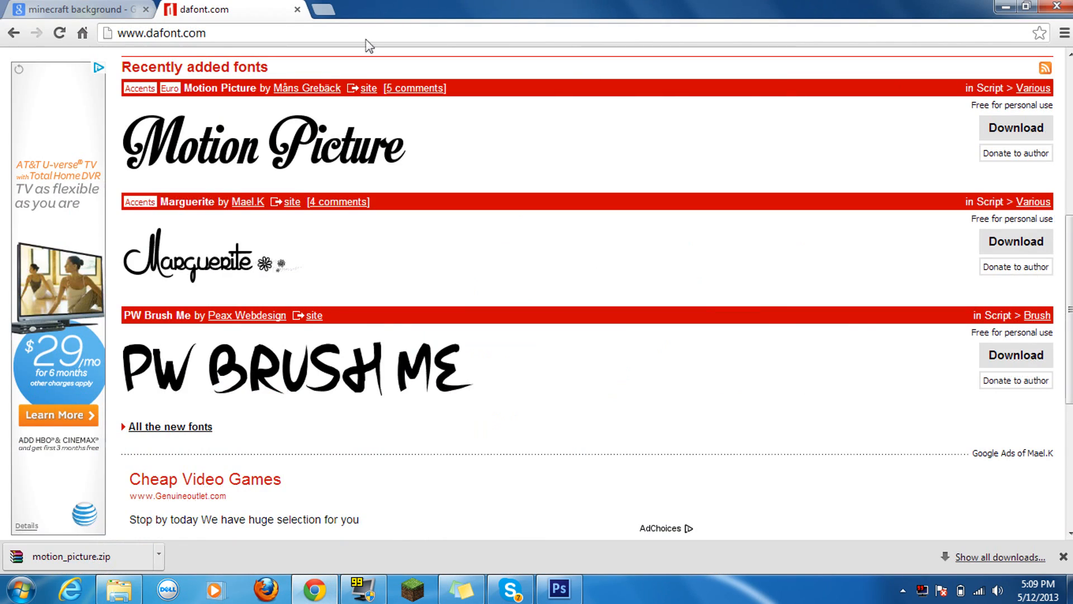
left_click_drag(386, 6, 649, 7)
left_click_drag(585, 29, 663, 65)
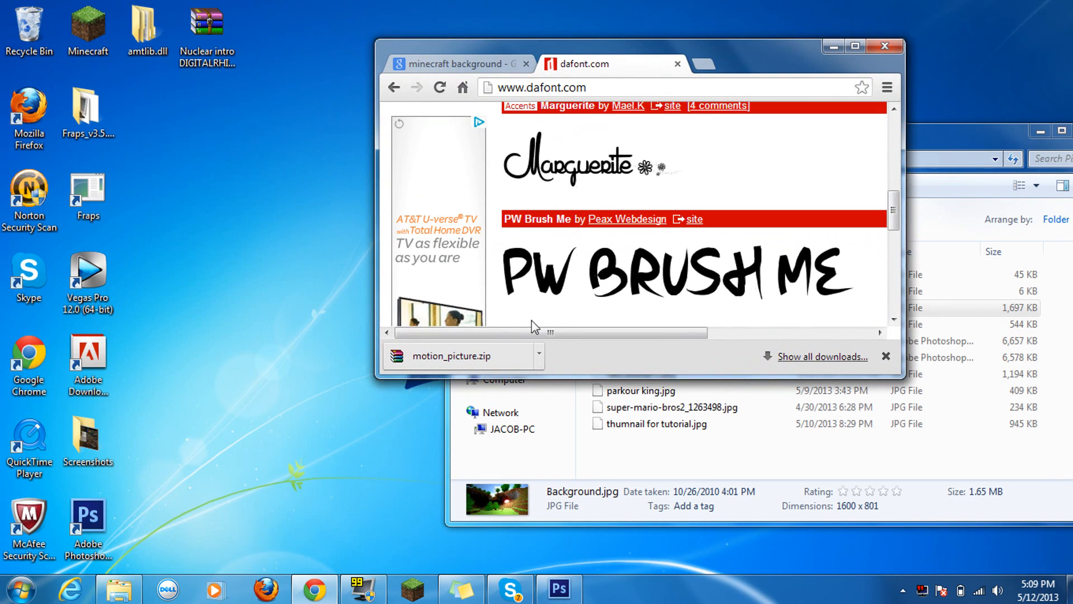
left_click(540, 353)
left_click(577, 371)
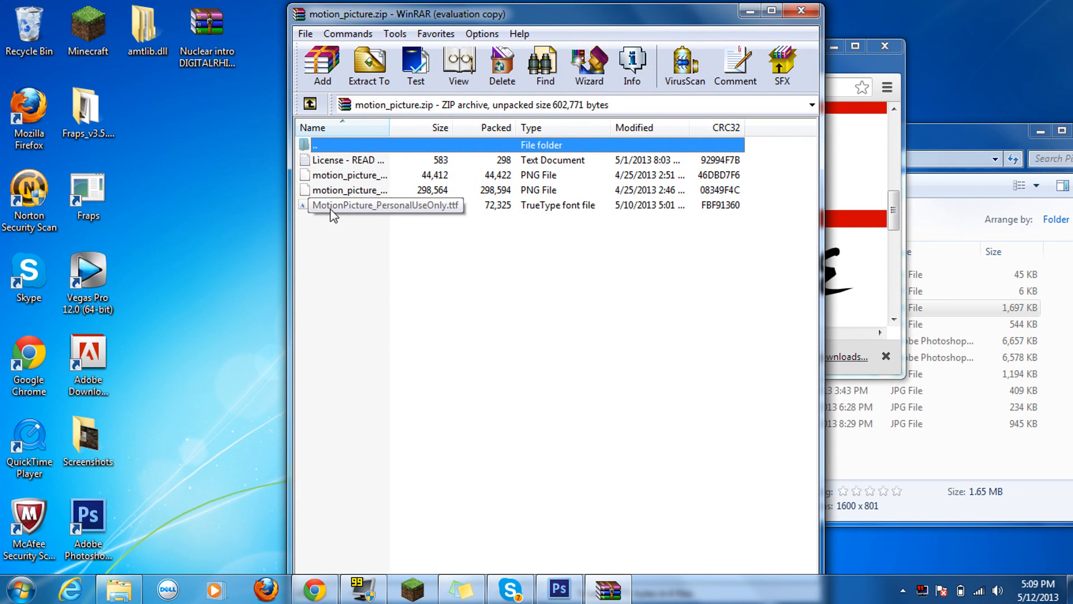
Step: Open MotionPicture_PersonalUseOnly.ttf from the archive, install the font and close its preview
left_click(331, 210)
left_click(680, 243)
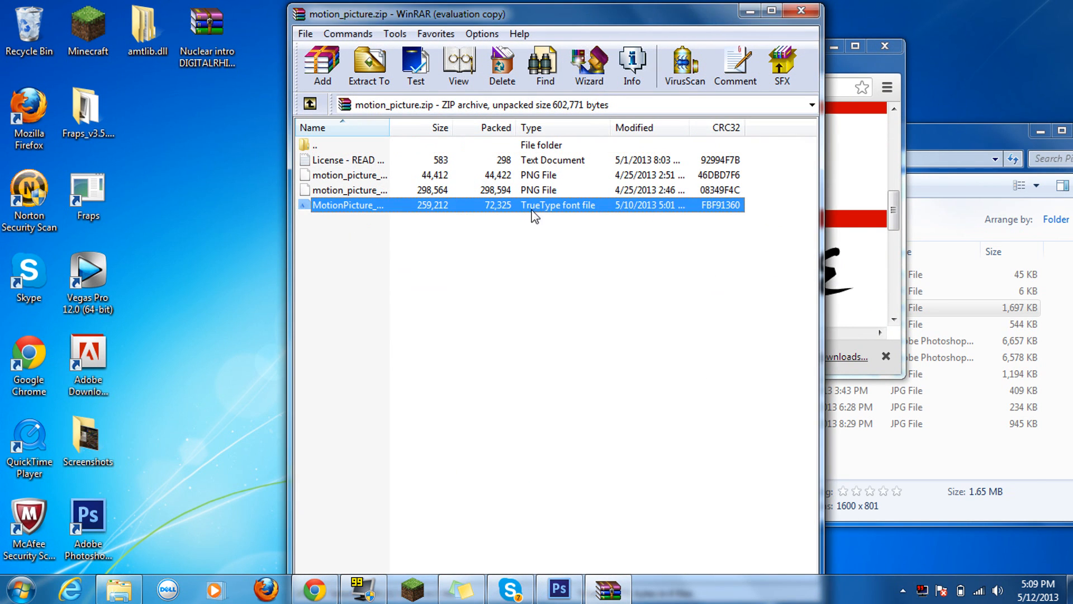
double_click(492, 206)
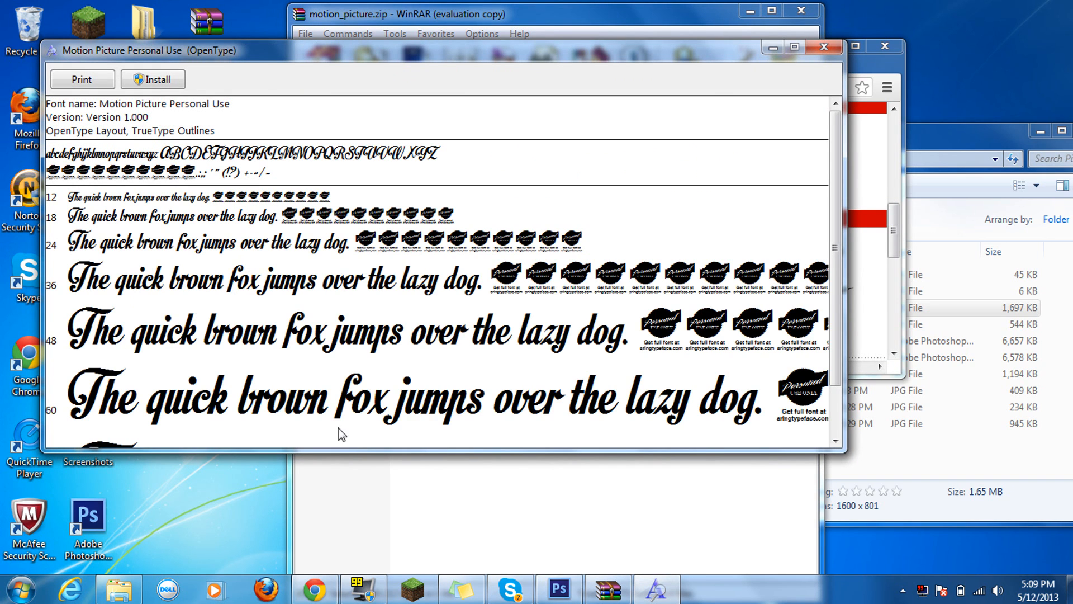
left_click(164, 82)
left_click(824, 48)
Step: Close the Chrome and WinRAR windows and minimize the Pictures For thumbnails folder window
left_click(882, 46)
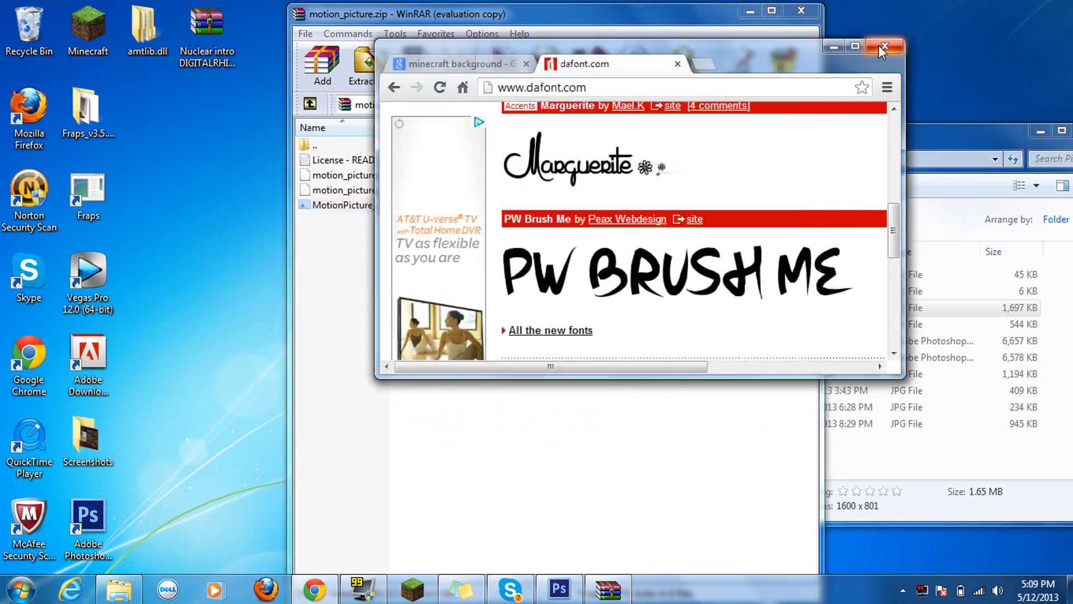
left_click(803, 11)
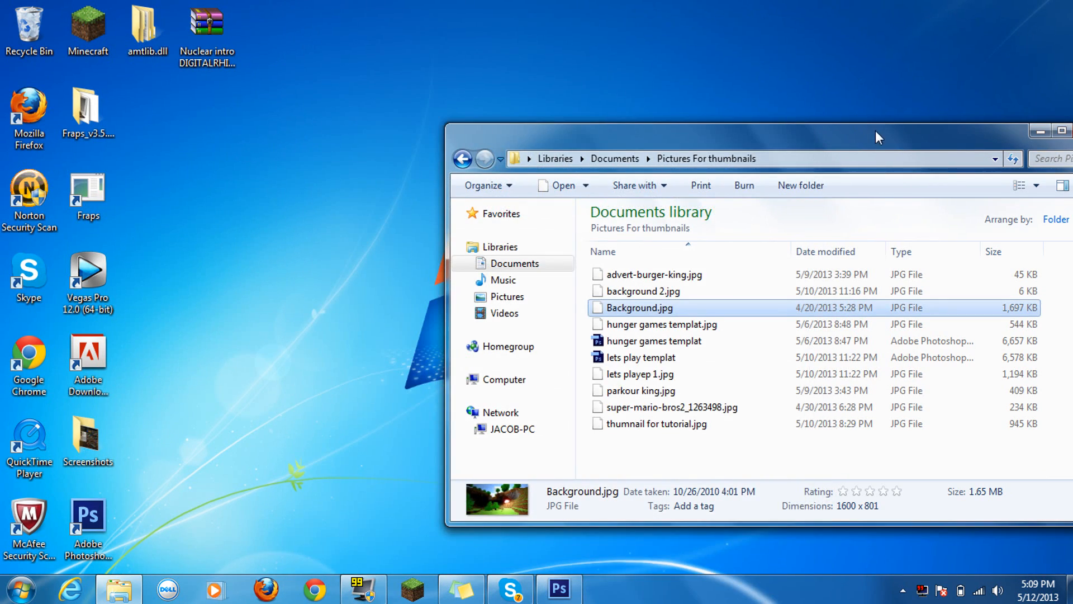
left_click_drag(876, 131, 738, 84)
left_click(903, 84)
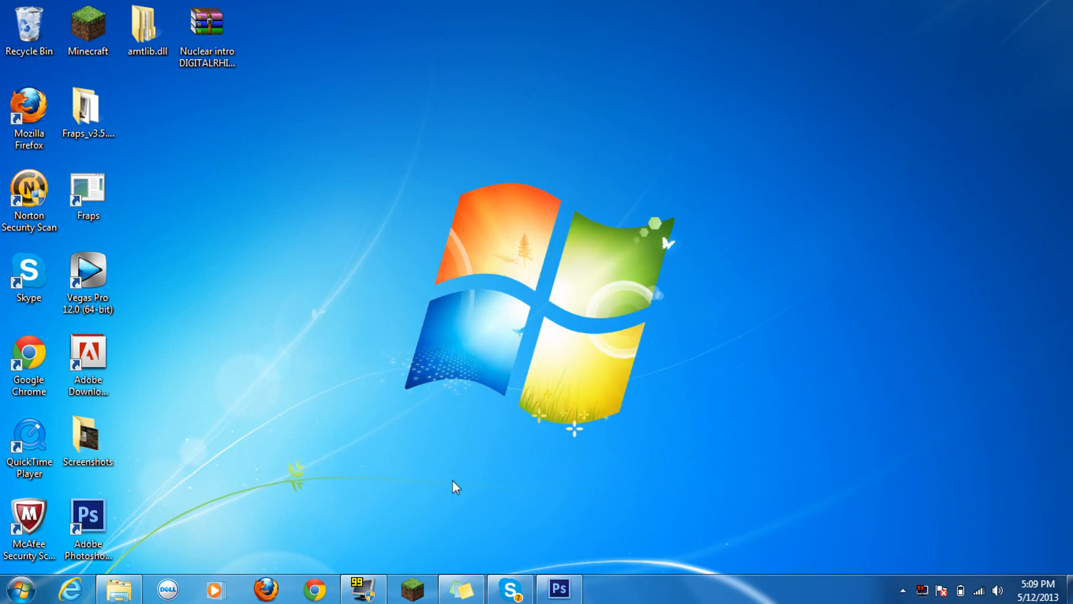
Step: Switch to Photoshop, add the text "Thumbnail" at the top of the canvas and shift it into view
left_click(553, 590)
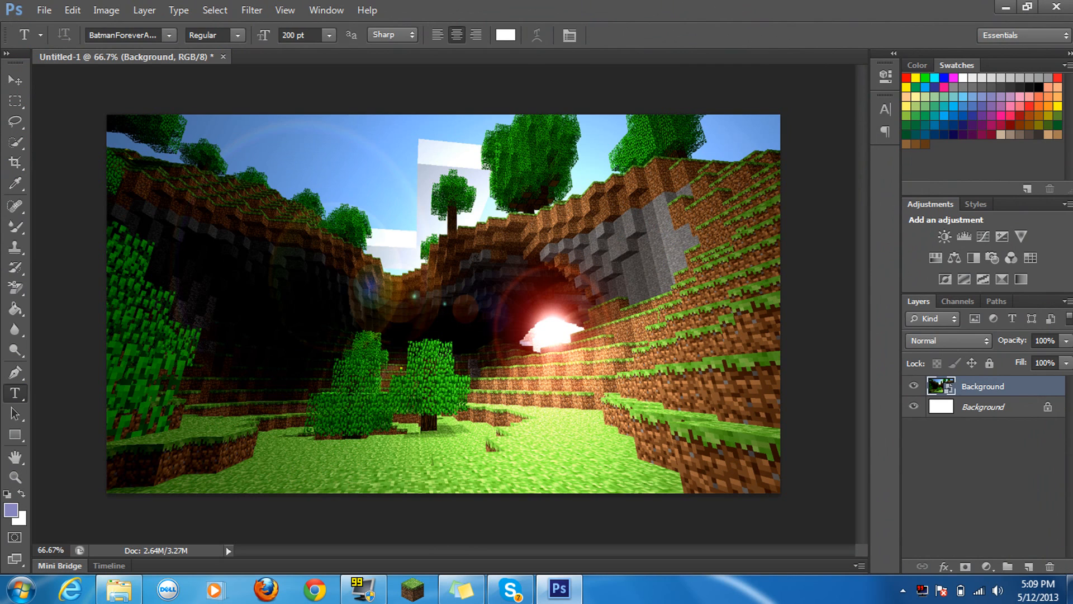
left_click(158, 163)
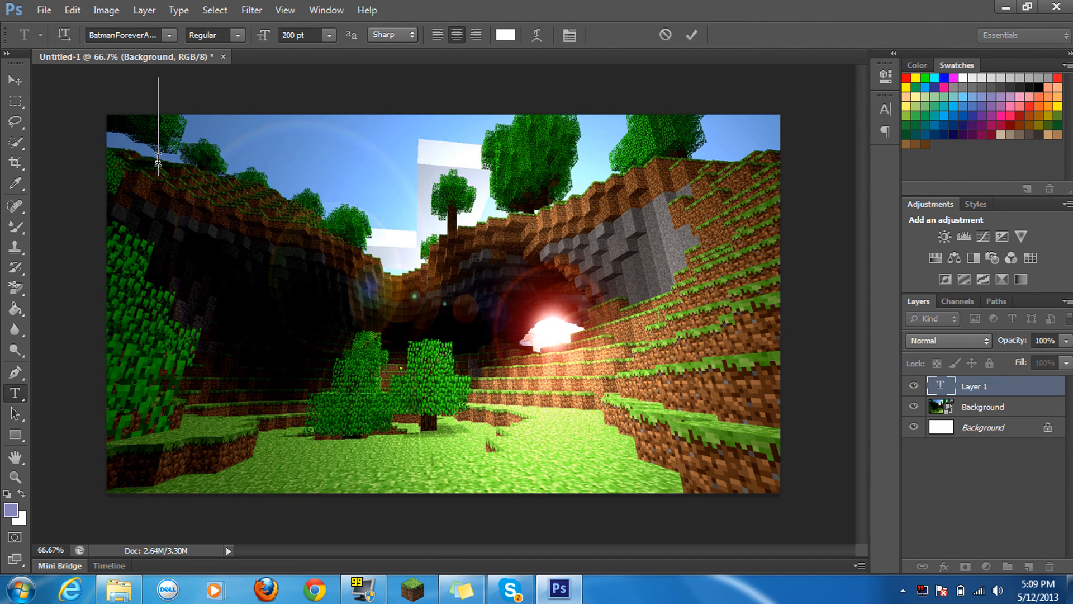
type("UM")
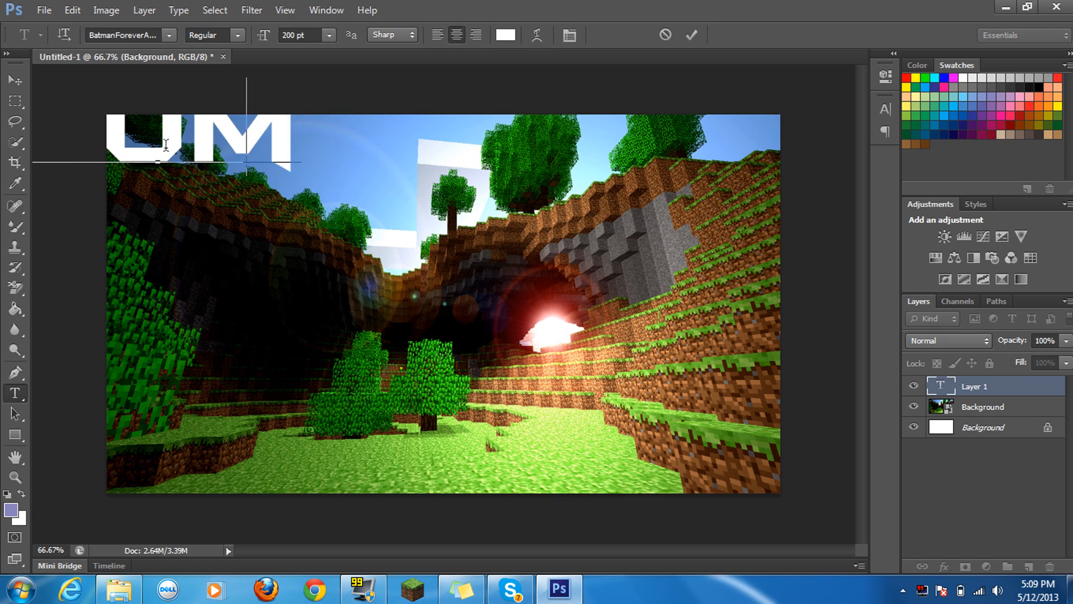
key("BackSpace")
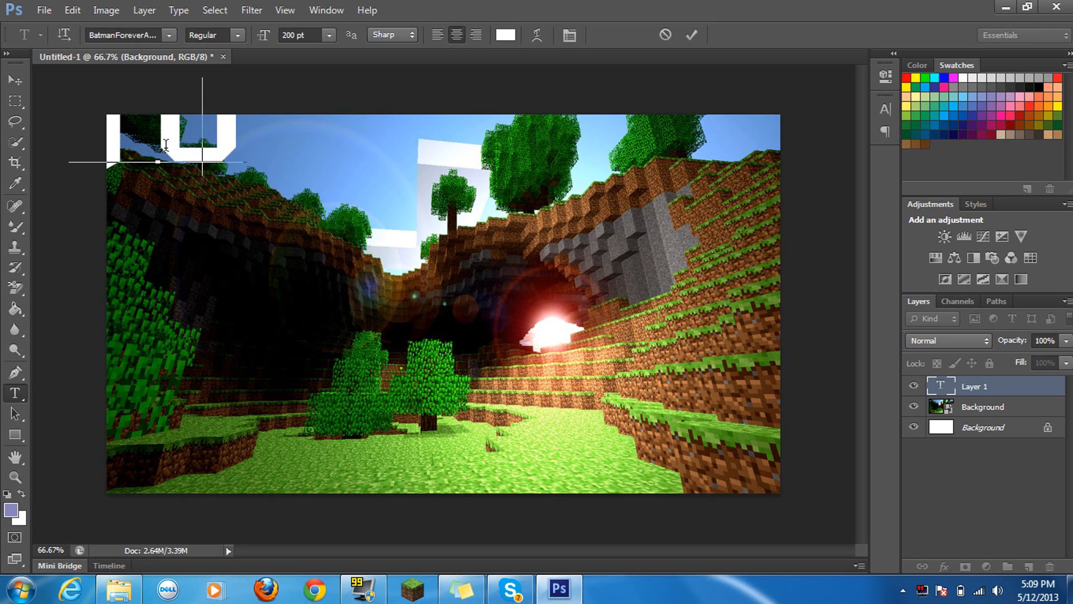
type("M")
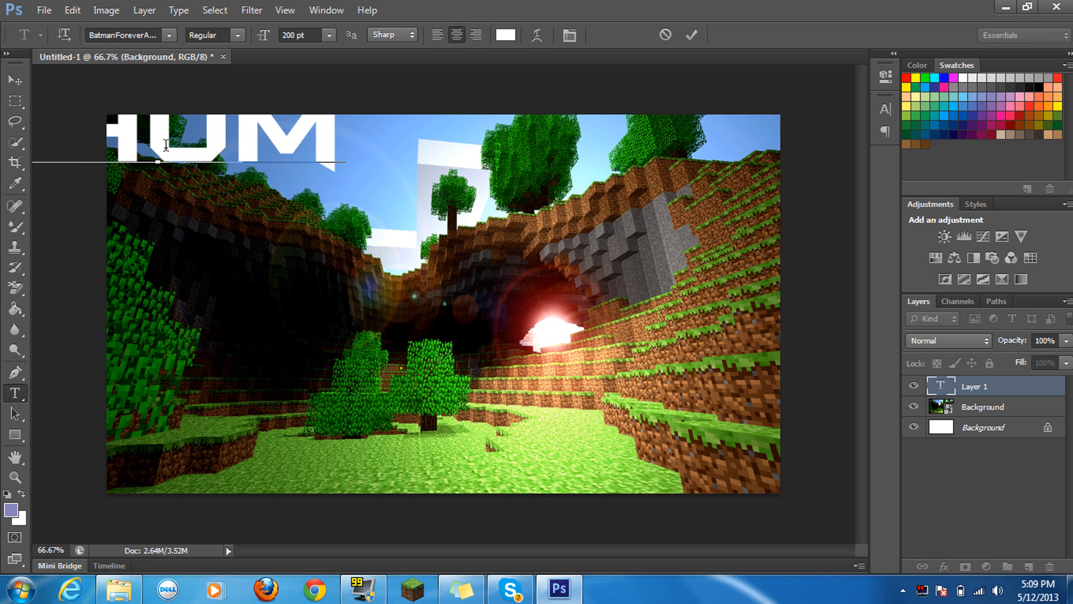
key("BackSpace")
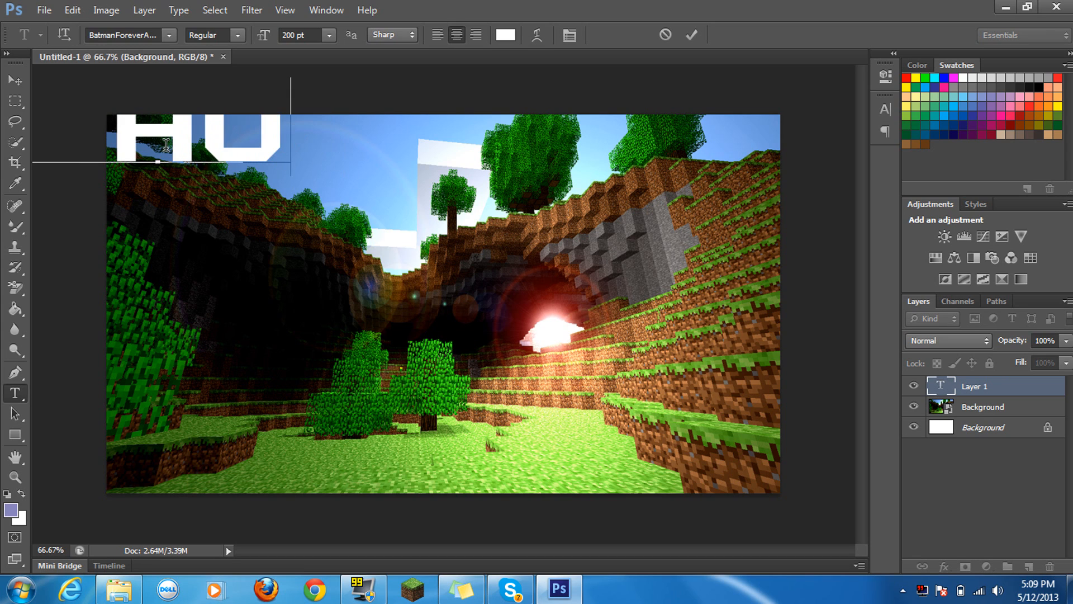
type("MBNAIL")
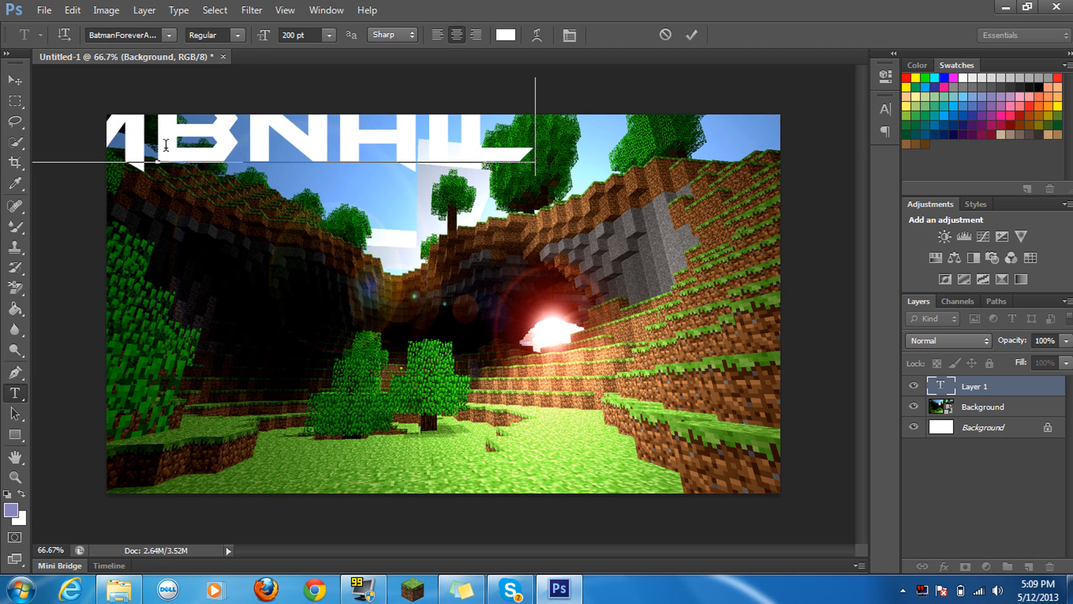
left_click_drag(592, 188, 817, 215)
Step: Set the whole "Thumbnail" text to 150 pt and move it toward the canvas's upper-left corner
left_click_drag(782, 166, 68, 168)
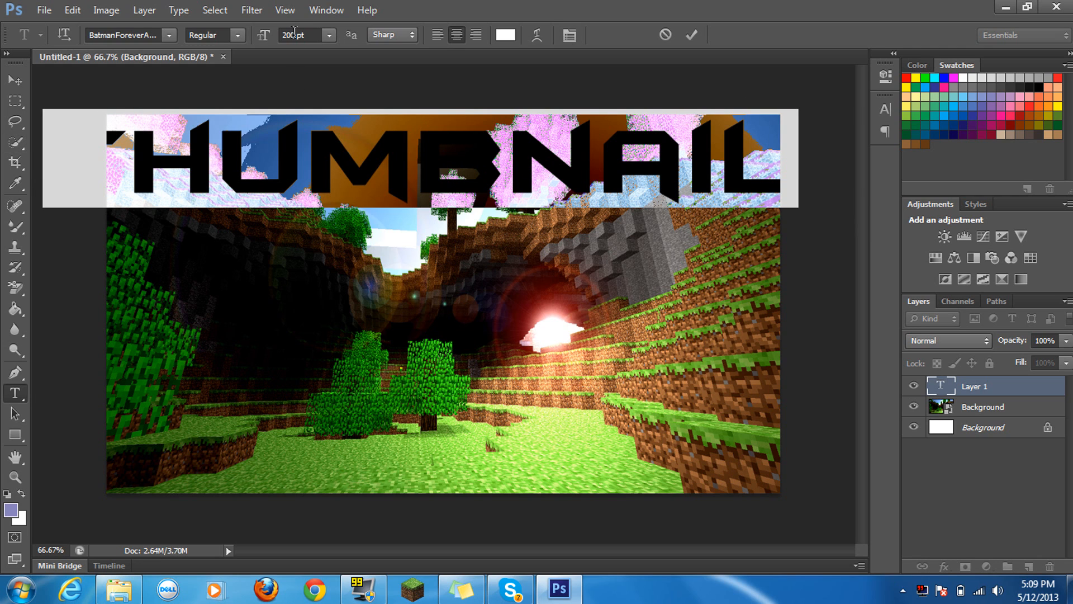
left_click(295, 35)
key("BackSpace")
key("BackSpace")
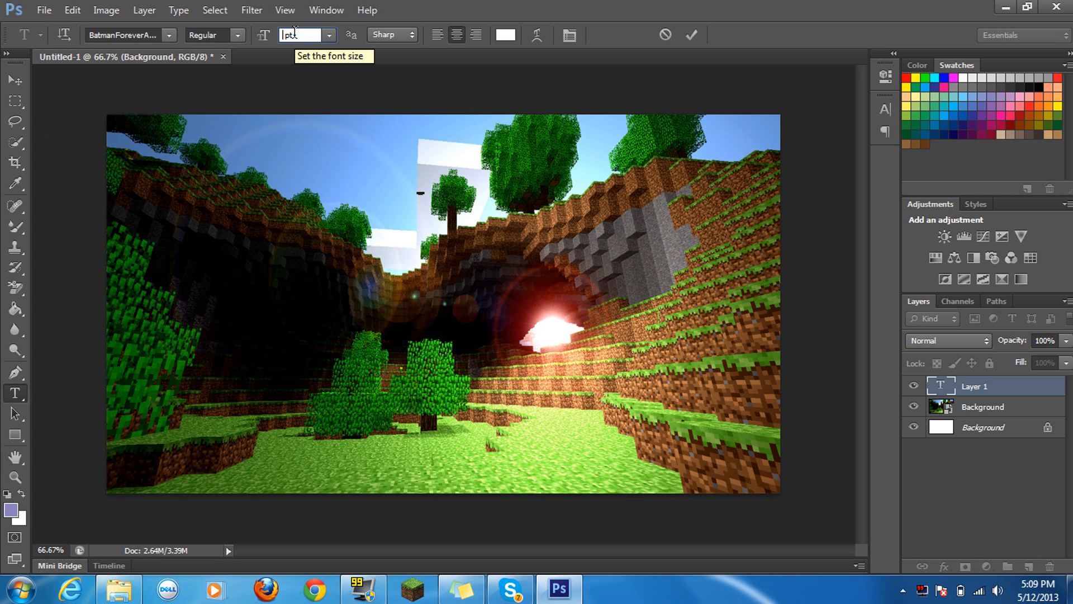
type("30")
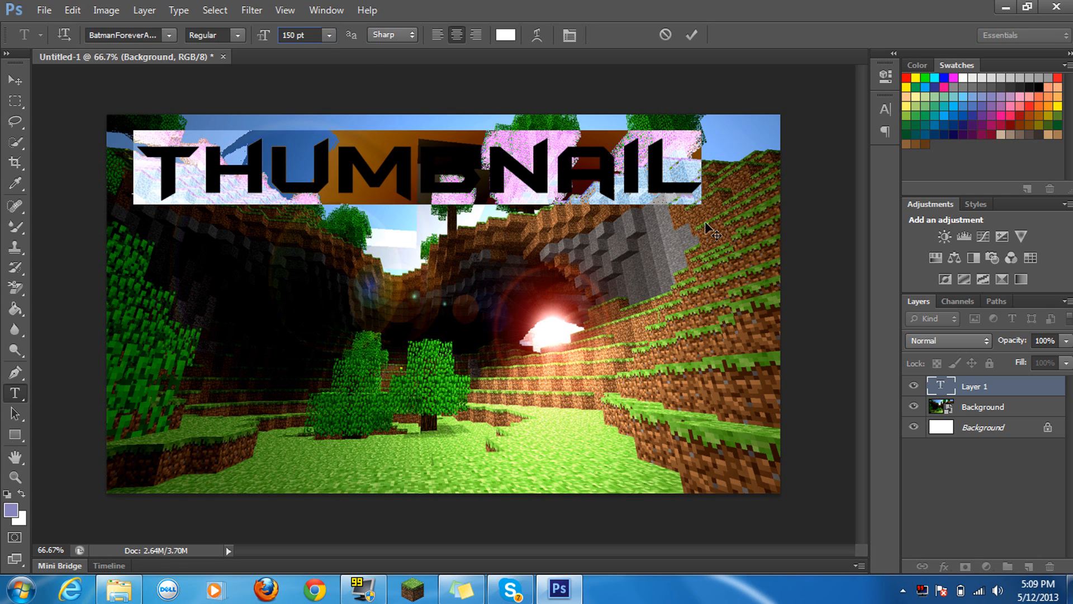
left_click_drag(719, 233, 696, 213)
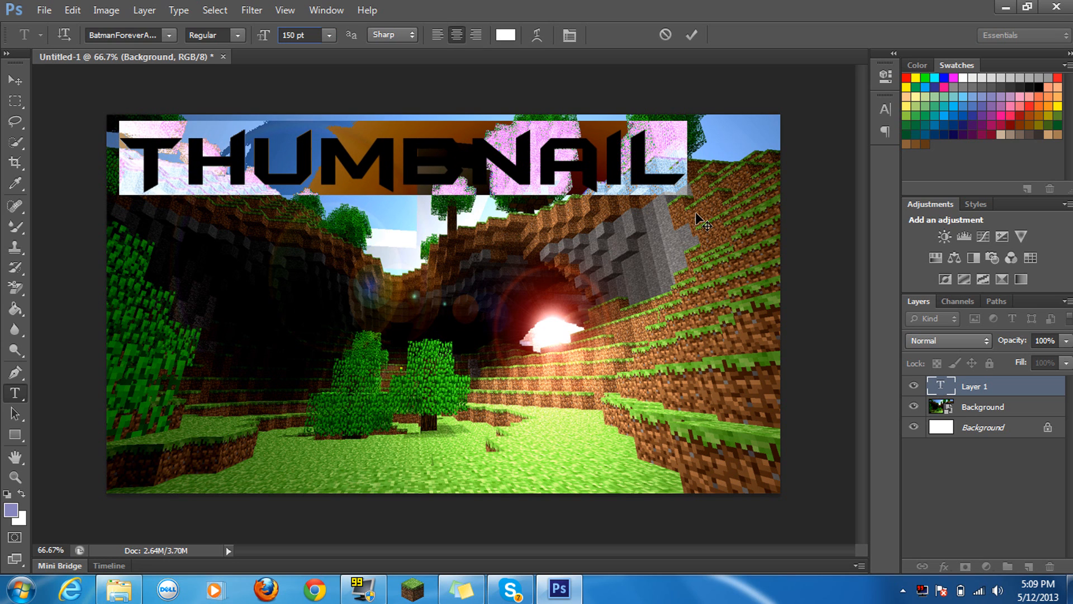
Step: Apply a Bevel & Emboss layer style to the "Thumbnail" text with its depth set to 225%
left_click(139, 11)
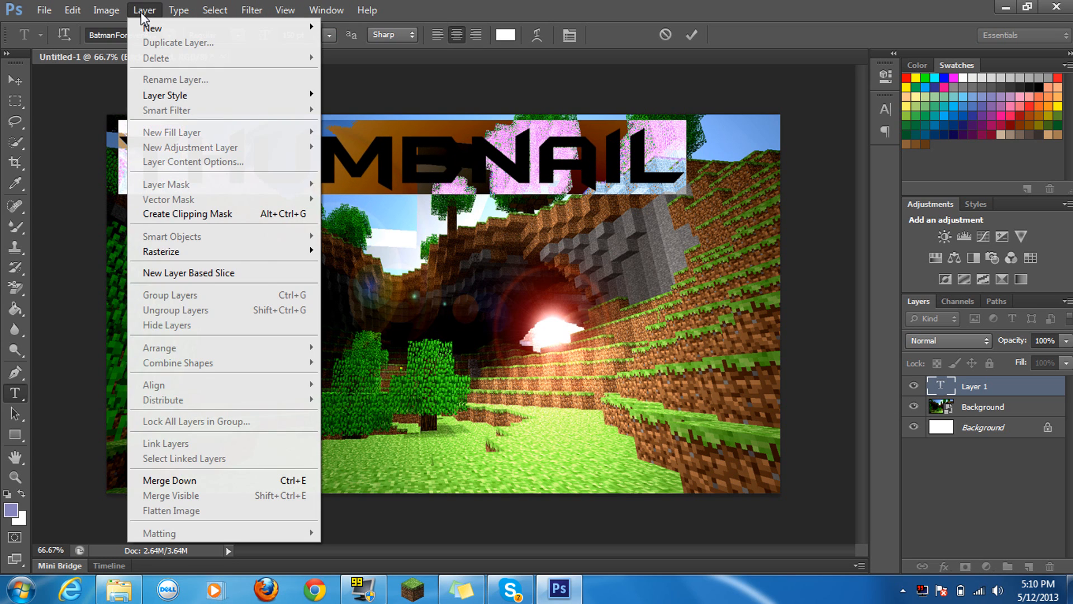
mouse_move(299, 95)
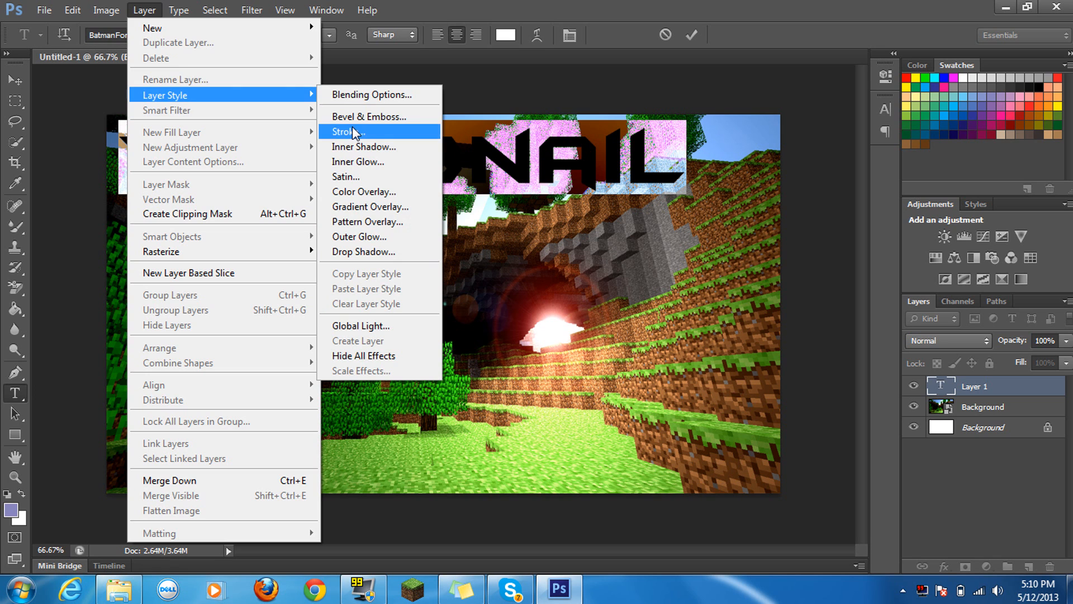
left_click(362, 116)
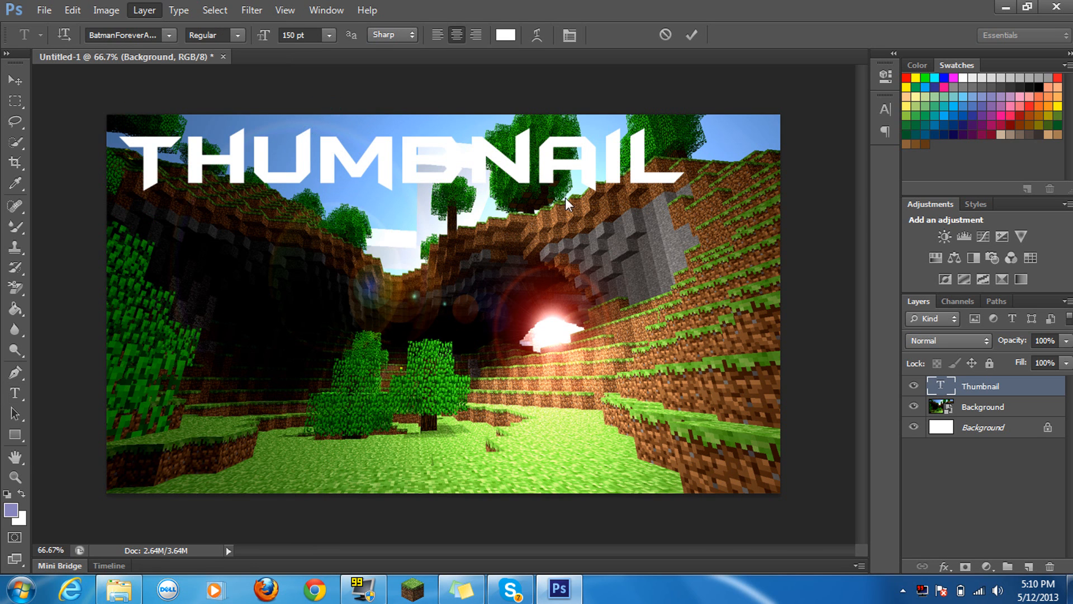
left_click_drag(724, 240, 817, 117)
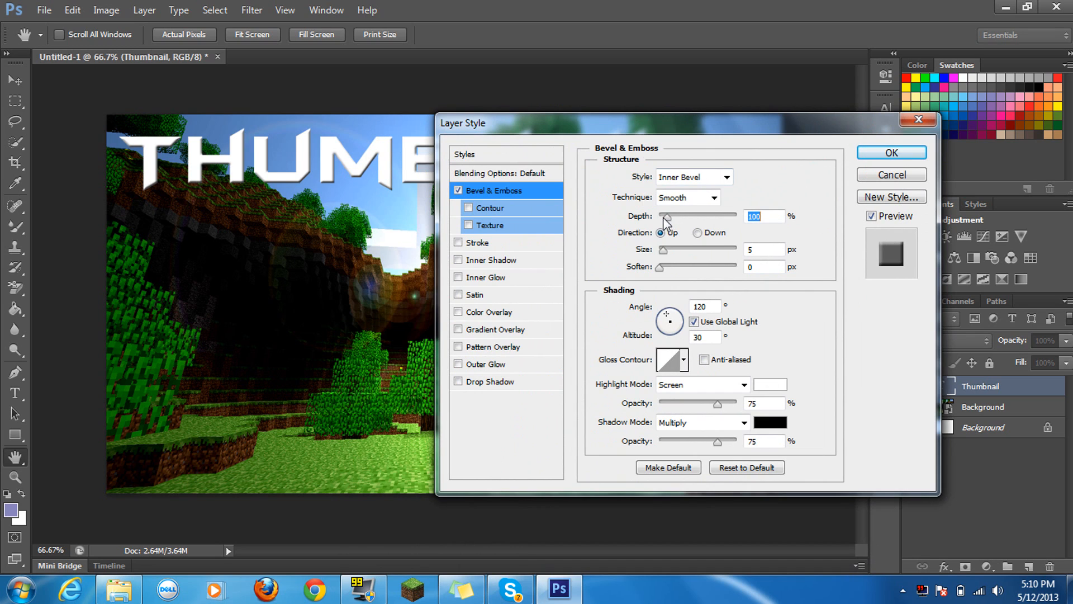
left_click_drag(671, 222, 683, 223)
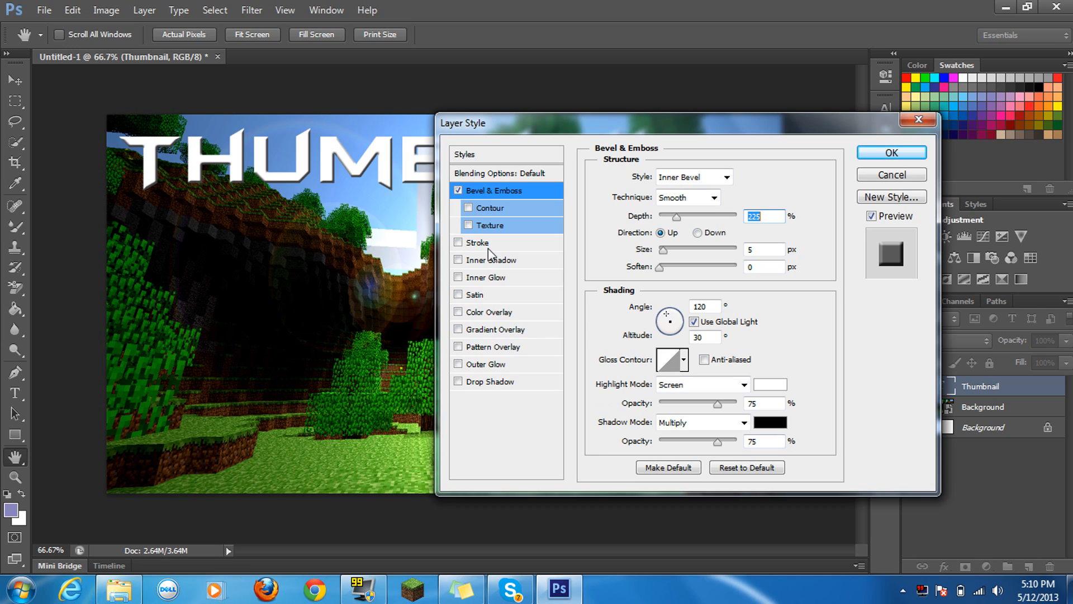
Step: Add a 10 px black outside stroke and an inner shadow at 100% opacity to the "Thumbnail" text
left_click(511, 244)
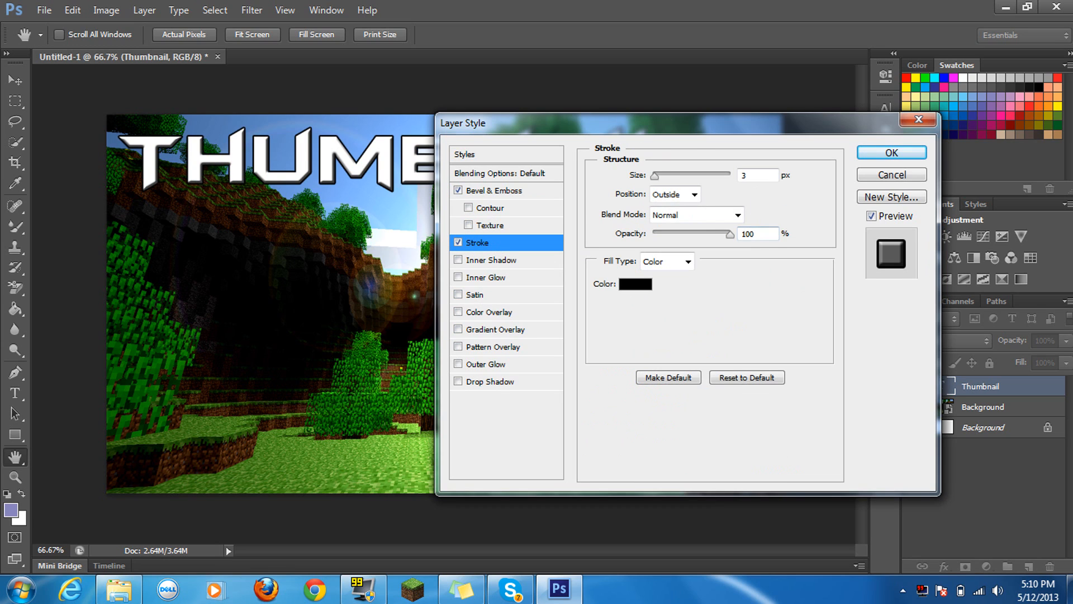
type("10")
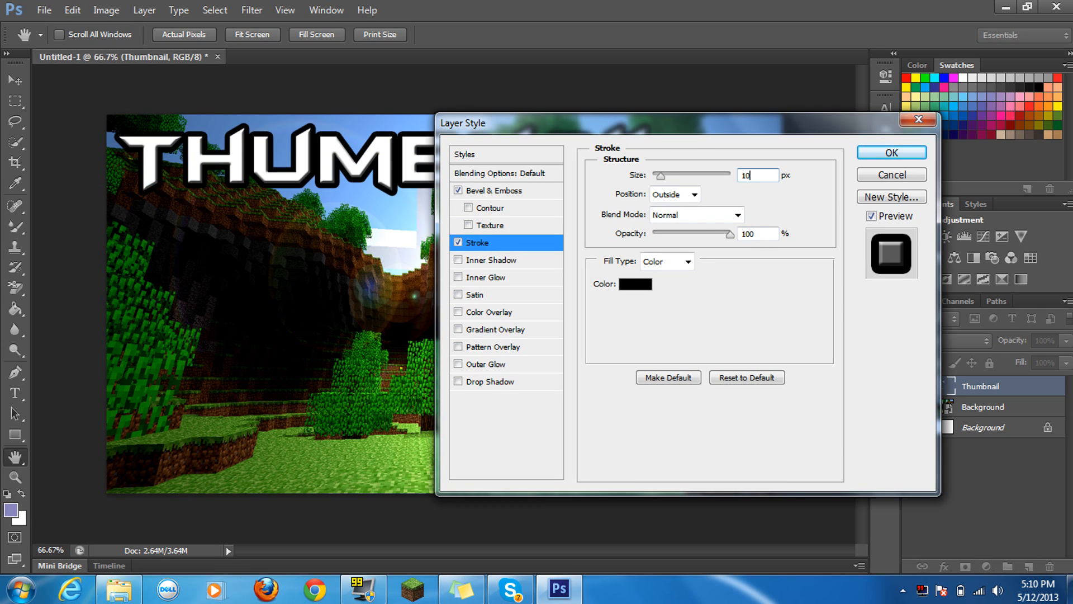
left_click(459, 260)
left_click(538, 260)
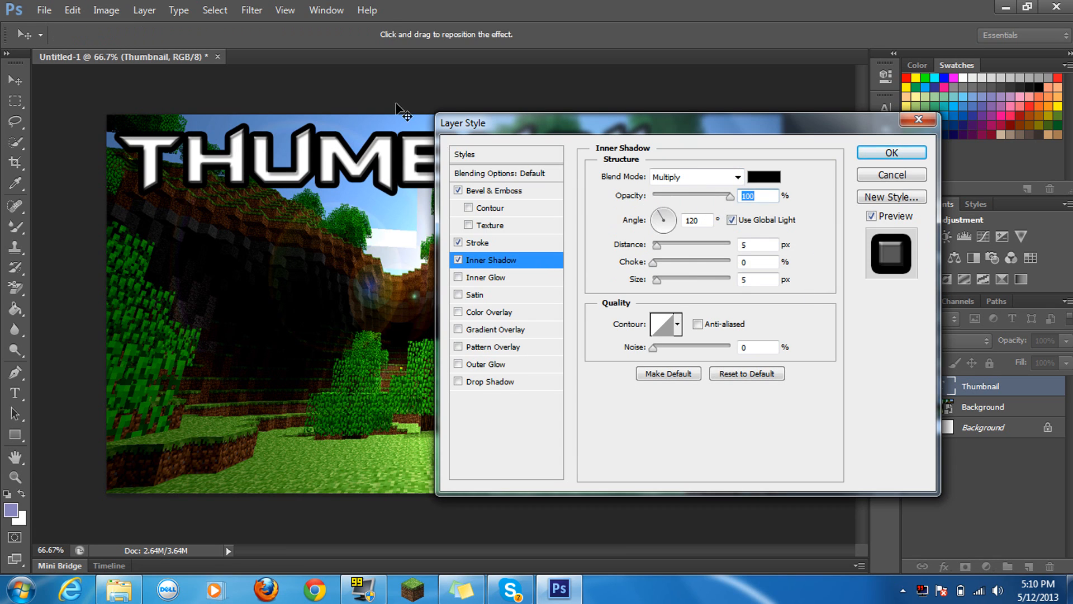
Step: Add a Satin effect to the "Thumbnail" text with its opacity set to 11%
left_click(475, 295)
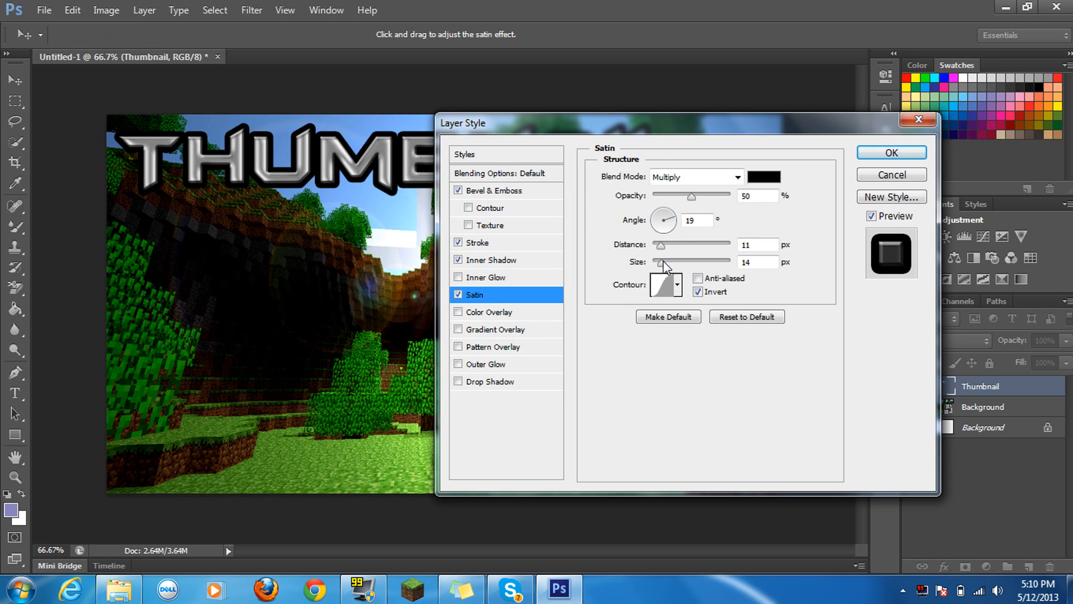
mouse_move(692, 195)
left_mouse_down()
mouse_move(652, 207)
mouse_move(661, 199)
left_mouse_up()
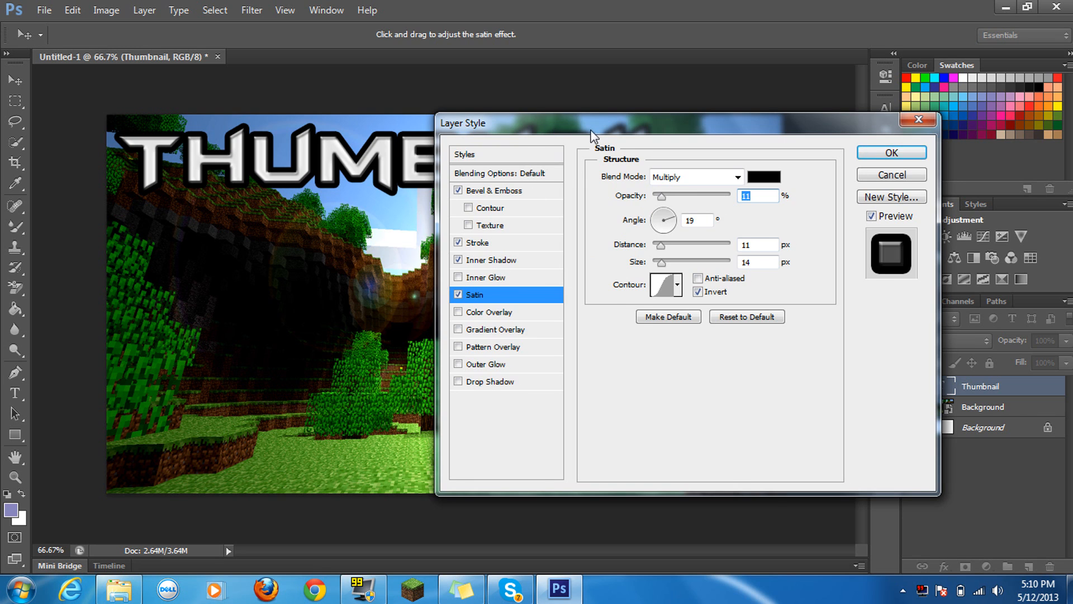
left_click_drag(594, 136, 370, 130)
Step: Add a Color Overlay to the "Thumbnail" text in the orange swatch color f7941d
left_click(626, 293)
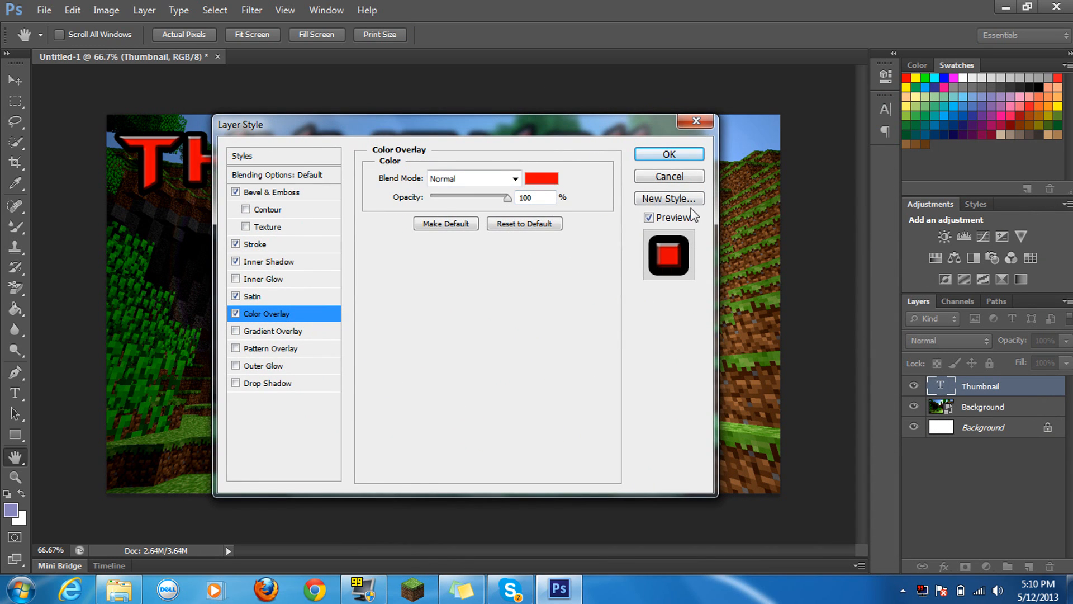
left_click(545, 178)
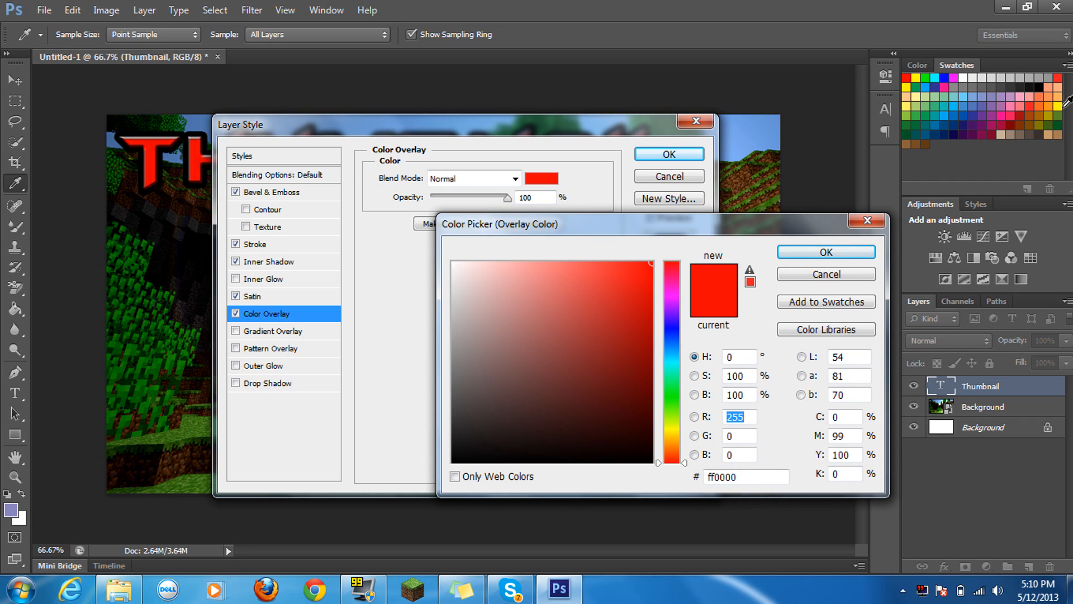
left_click(1049, 103)
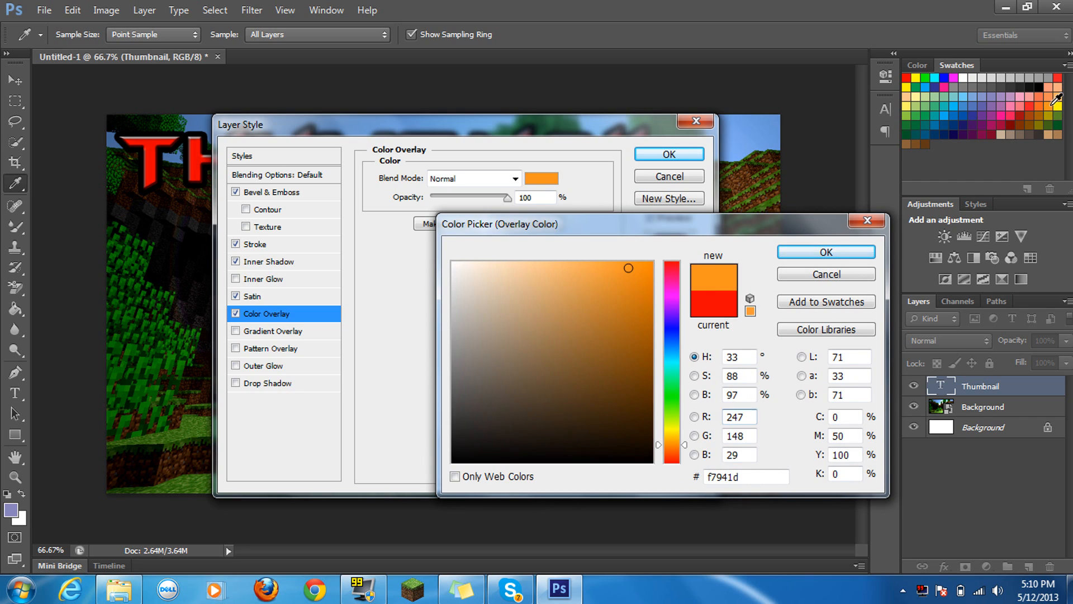
left_click(853, 258)
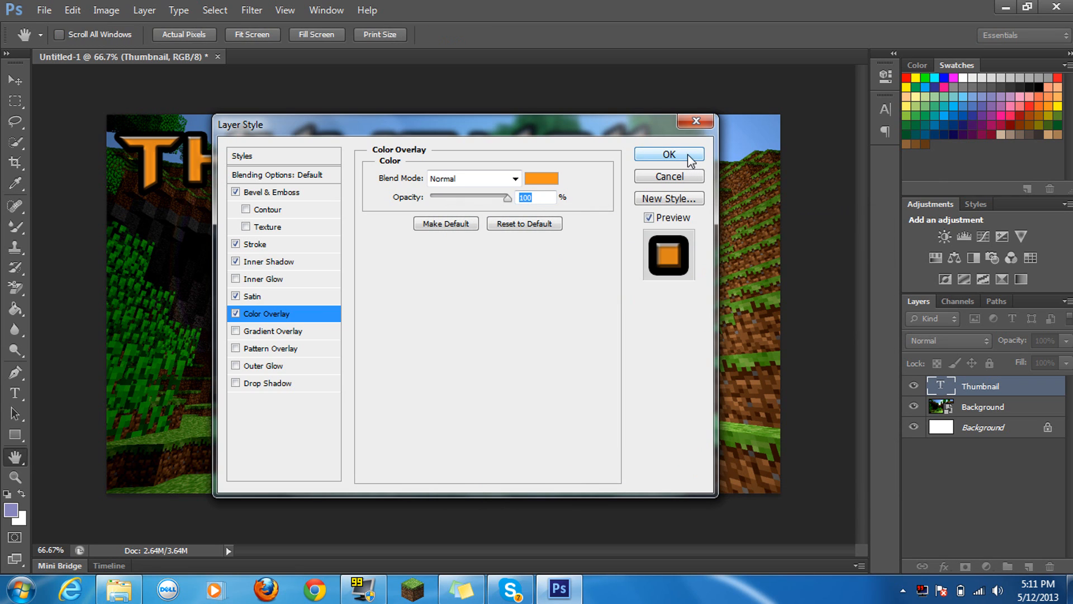
Step: Add outer glow, drop shadow and inner glow to the "Thumbnail" text, adjust the inner glow's opacity and apply the layer style
left_click(262, 364)
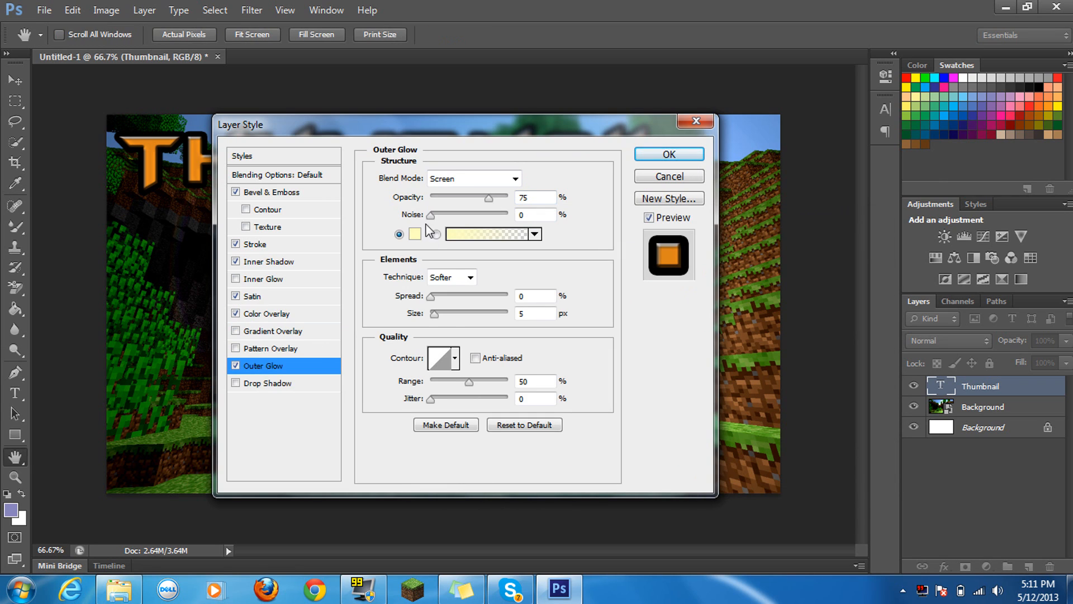
left_click(263, 384)
left_click(256, 279)
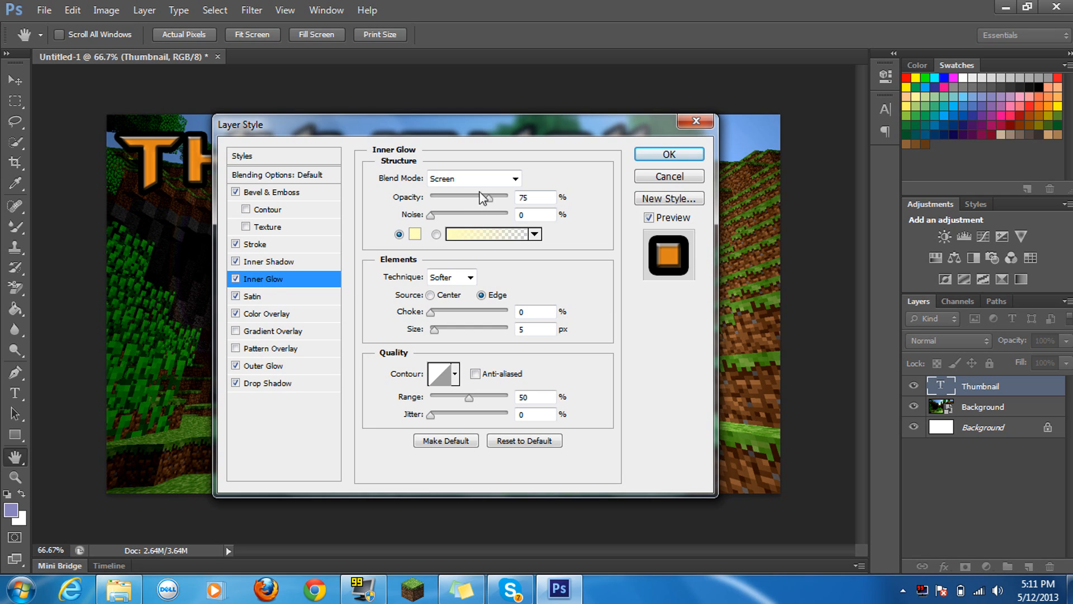
left_click_drag(491, 198, 371, 206)
left_click_drag(499, 209, 490, 216)
left_click(301, 385)
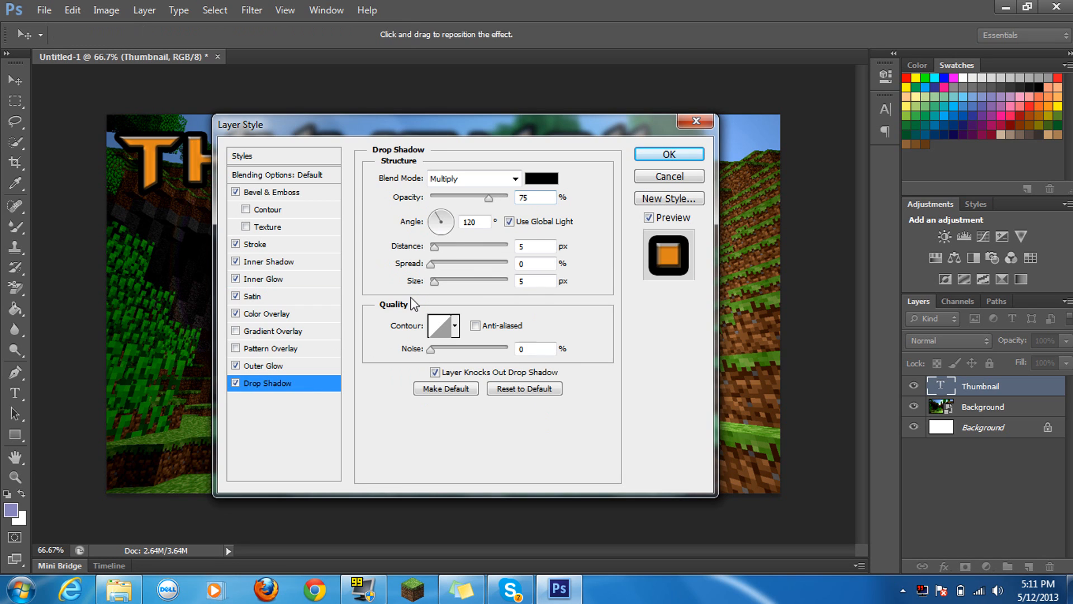
left_click(665, 154)
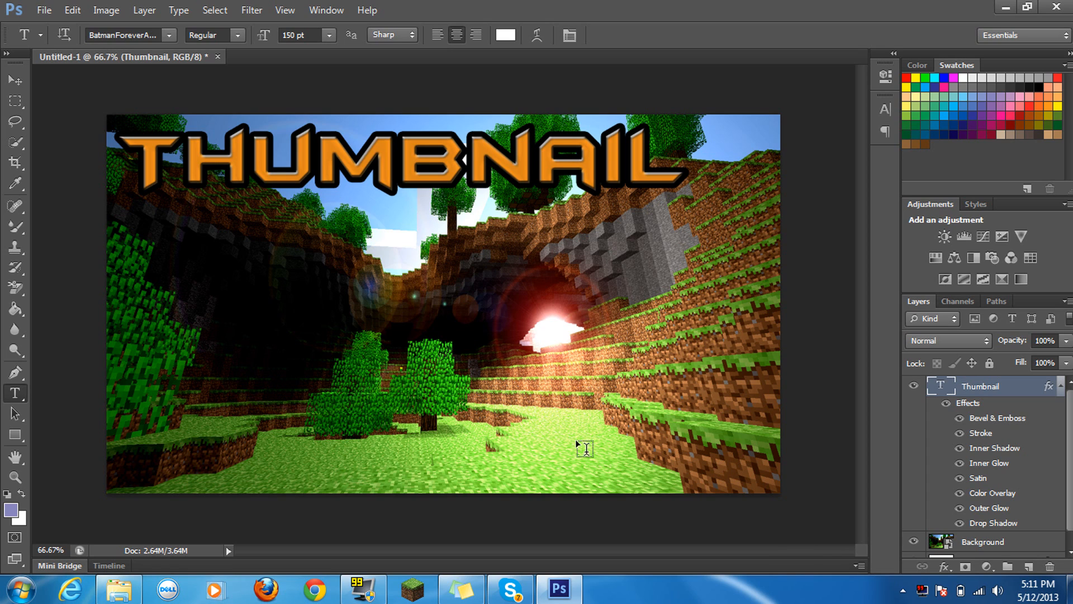
Step: Add a new text layer reading "Tutorial" and move it to the canvas's lower-right area
left_click(498, 428)
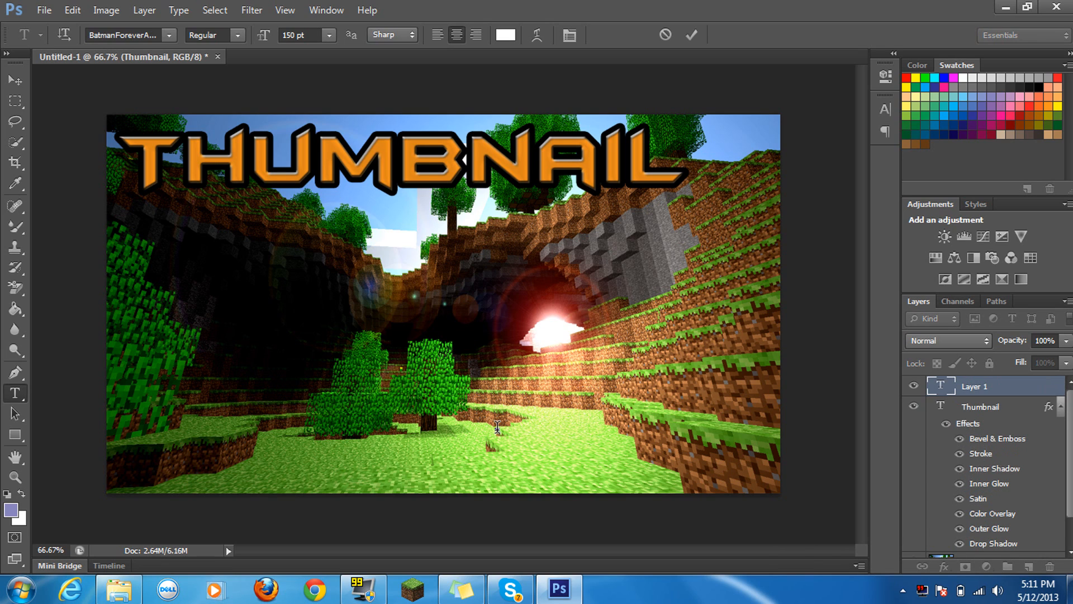
type("TU")
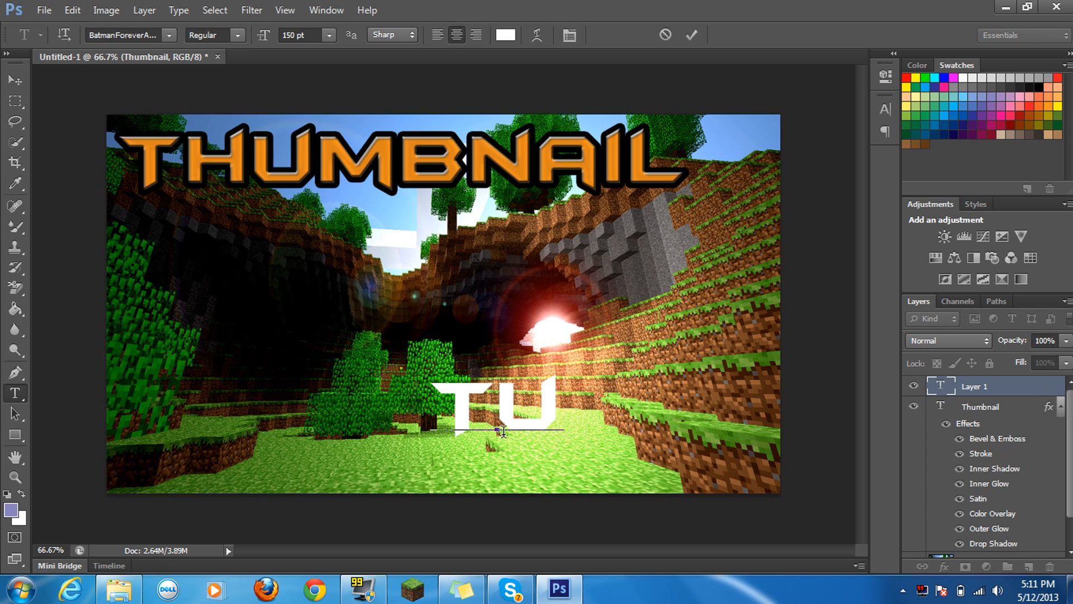
type("TORIAL")
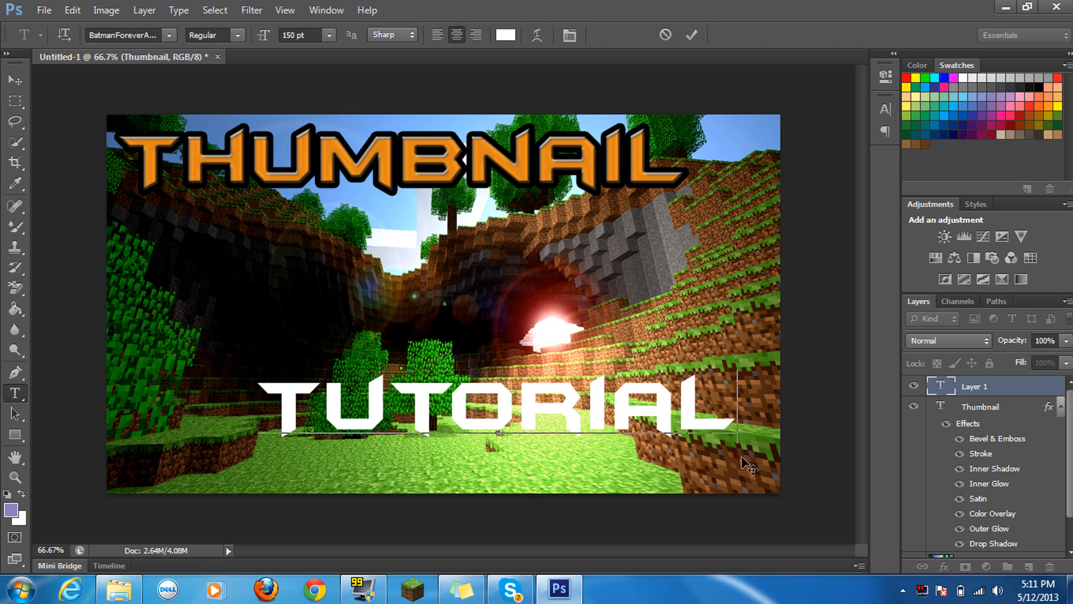
left_click_drag(741, 456, 766, 490)
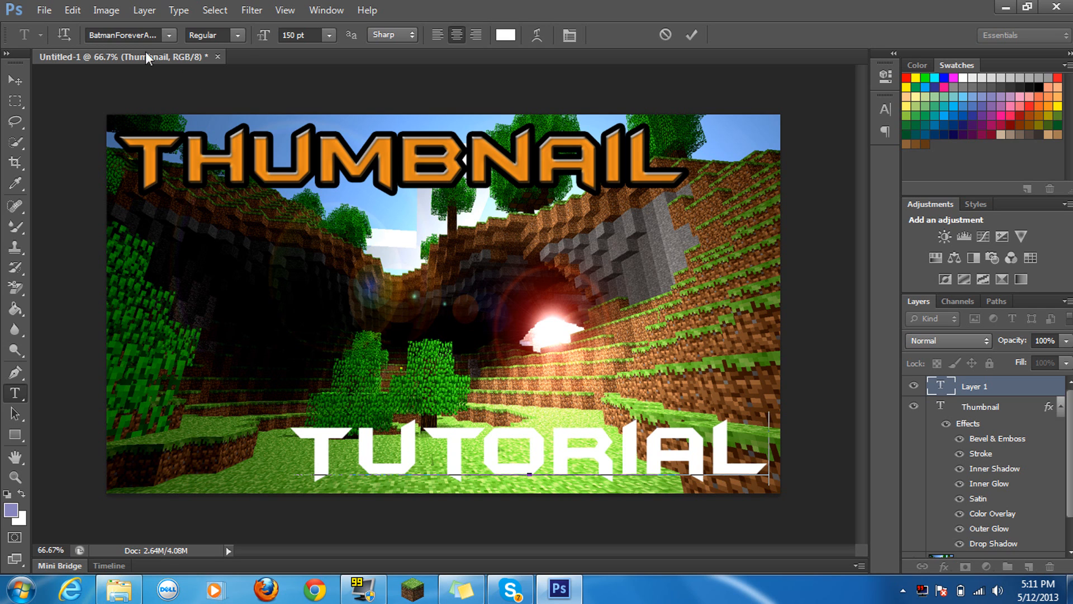
left_click(39, 14)
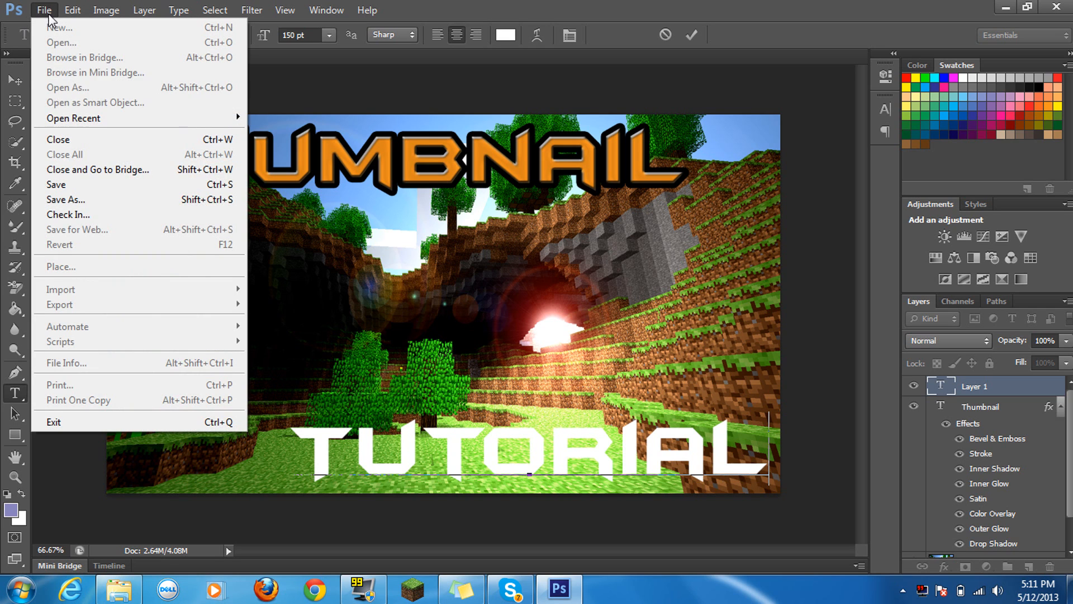
left_click(86, 196)
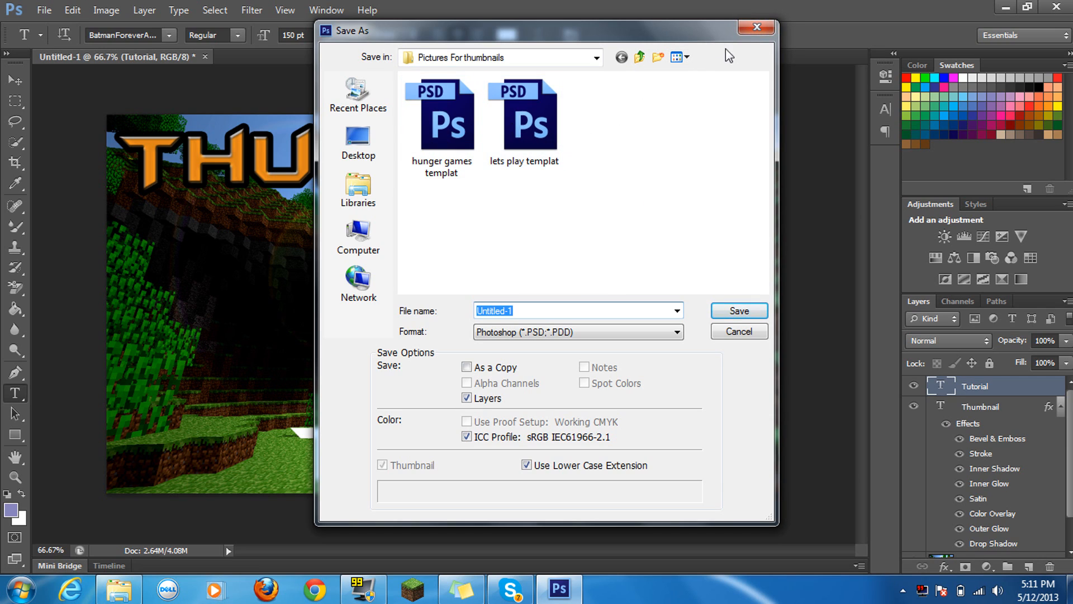
left_click(758, 27)
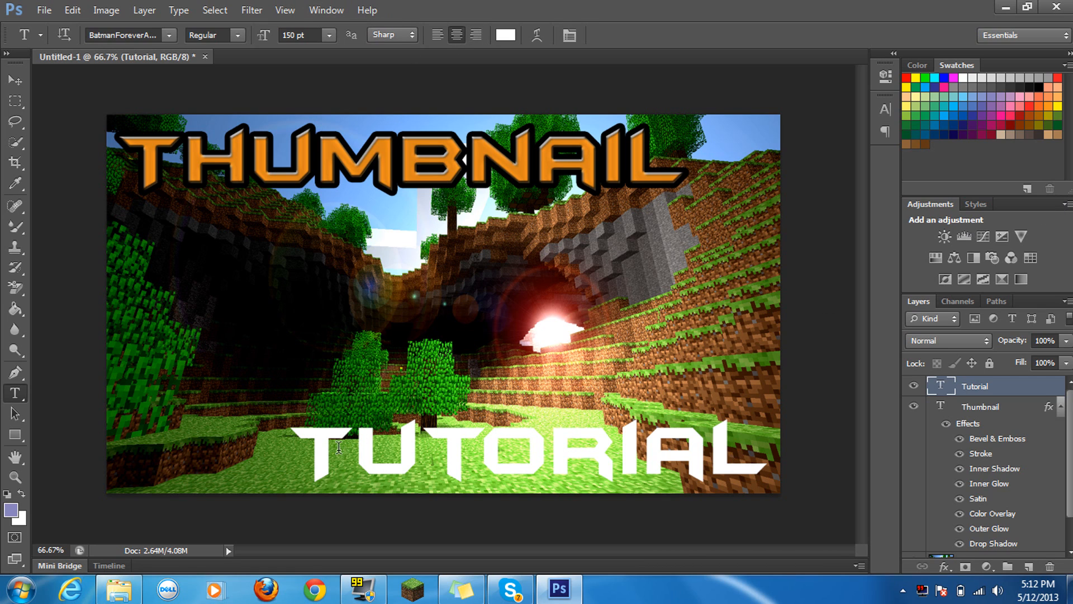
Step: Apply a Bevel & Emboss layer style to the whole "Tutorial" text and raise its depth slightly
left_click_drag(291, 444, 770, 489)
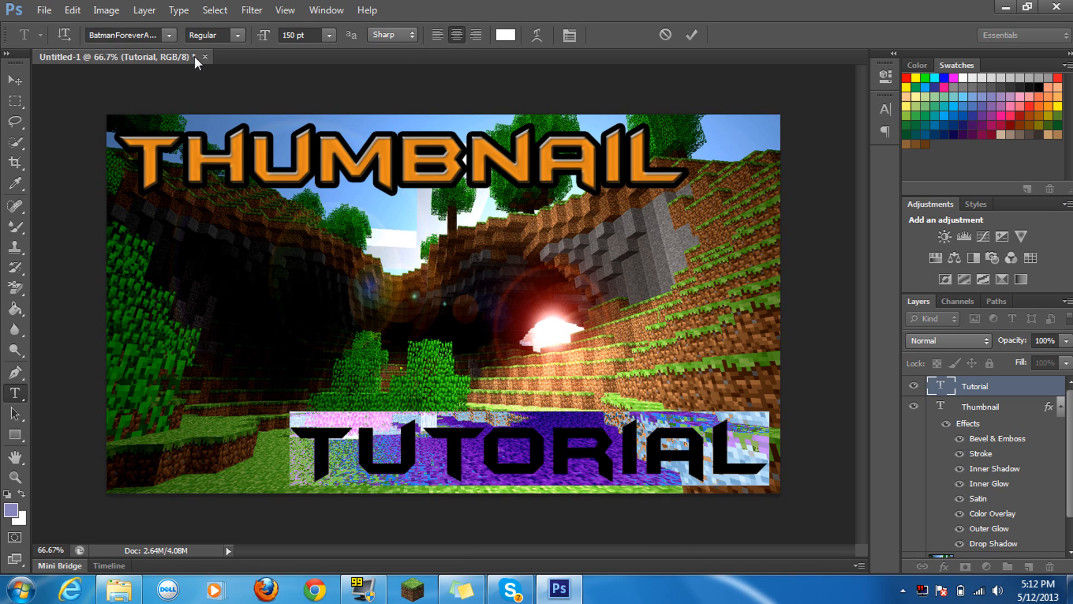
left_click(144, 10)
mouse_move(192, 94)
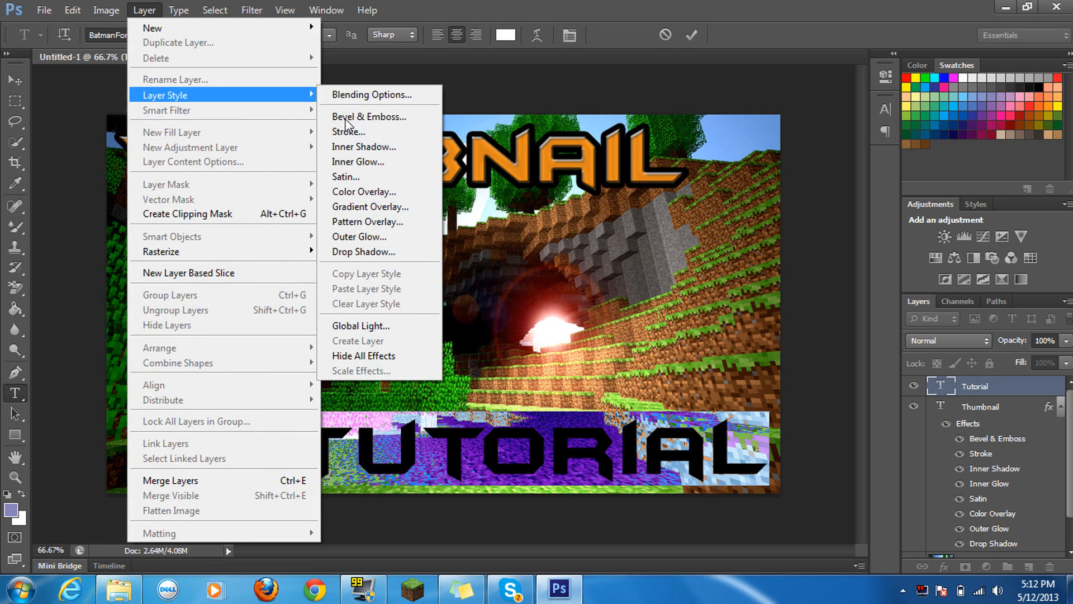
left_click(358, 117)
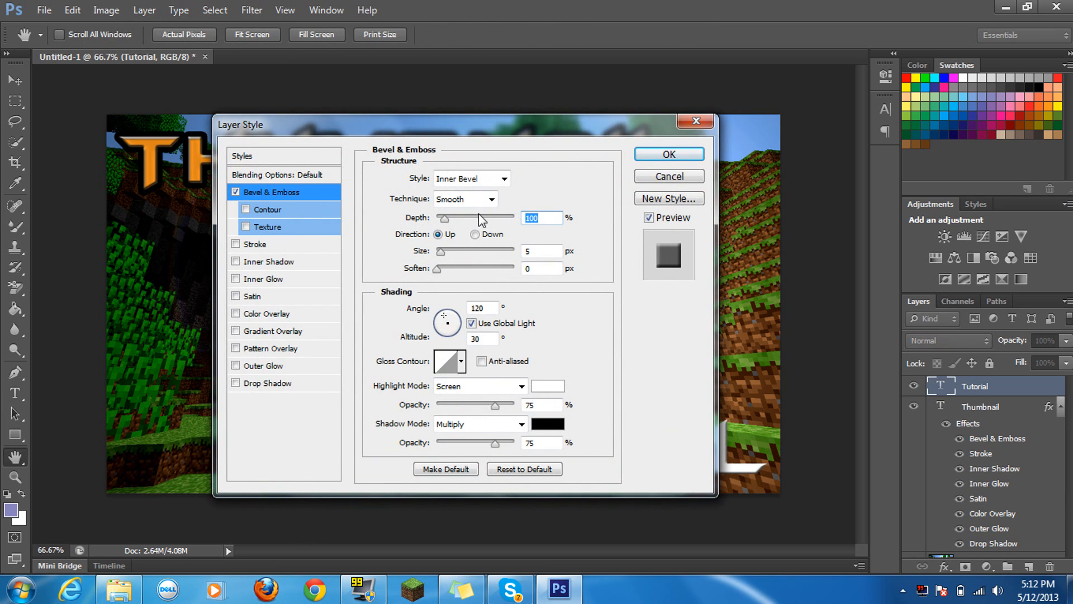
left_click_drag(447, 218, 454, 223)
Step: Add a 10 px black outside stroke and an inner shadow to the "Tutorial" text
left_click(263, 244)
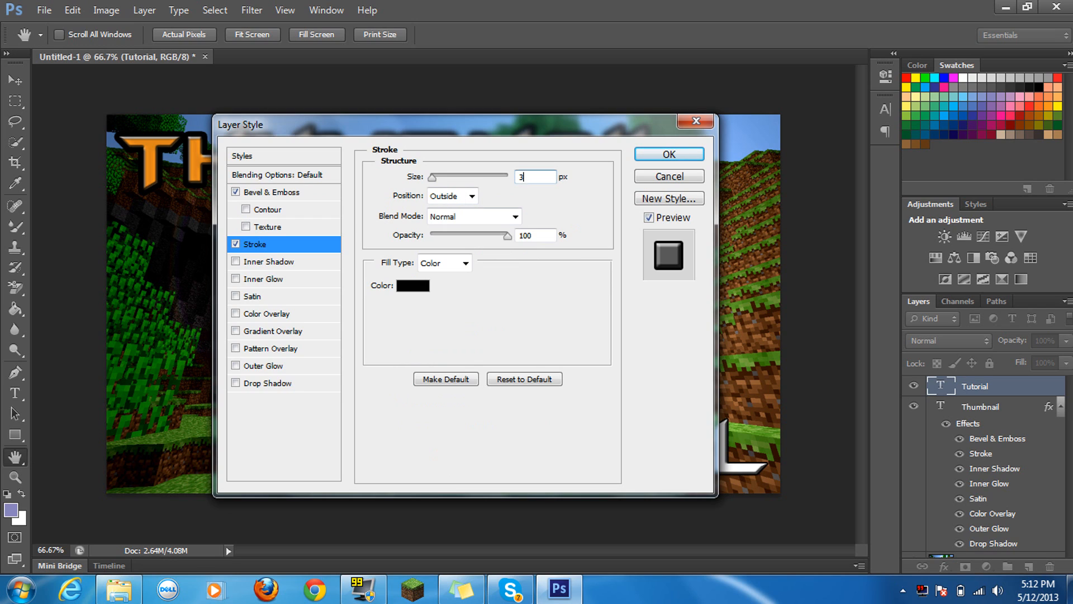
type("10")
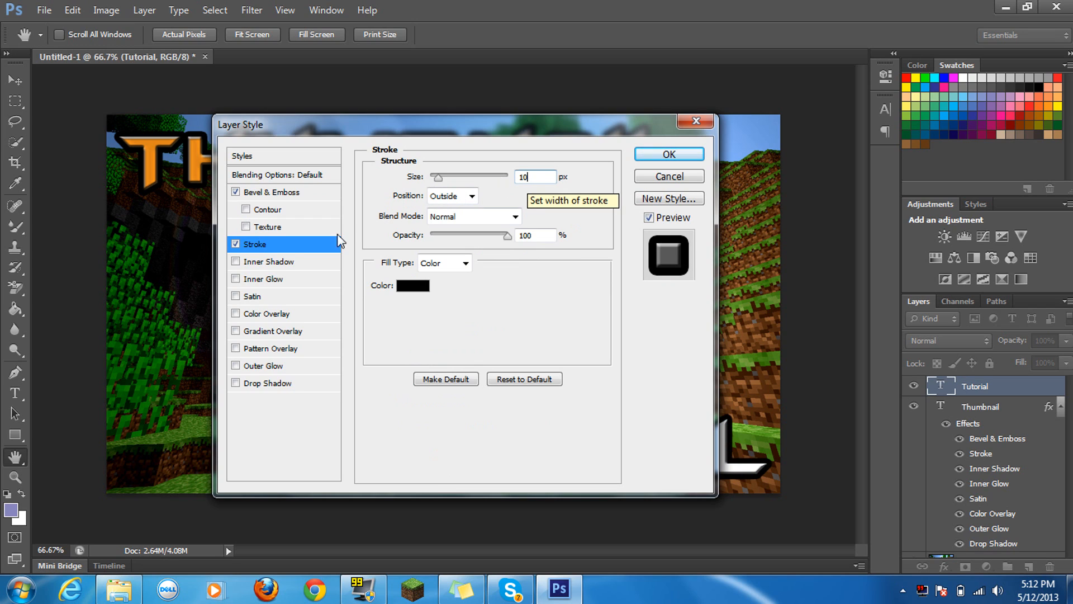
left_click(282, 262)
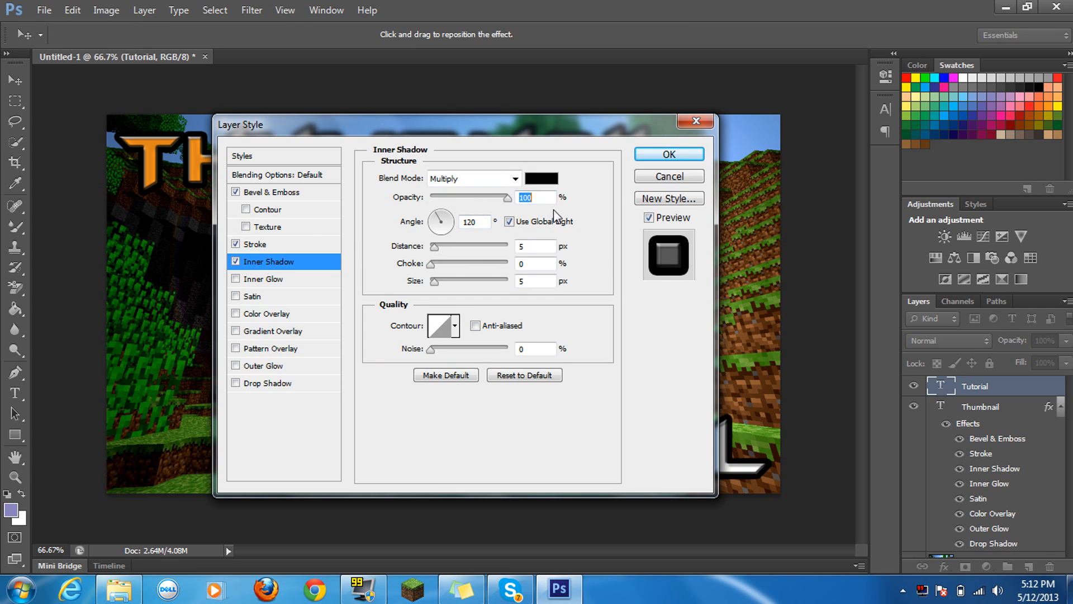
Step: Add Satin and Inner Glow effects to the "Tutorial" text, with the inner glow's opacity set to 12%
left_click(288, 279)
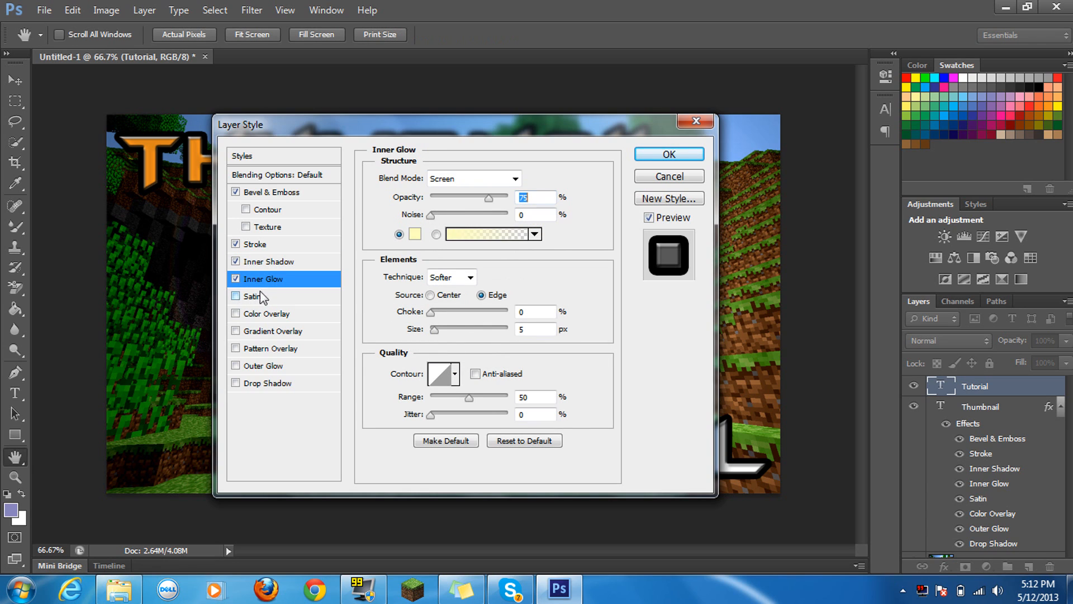
left_click(236, 297)
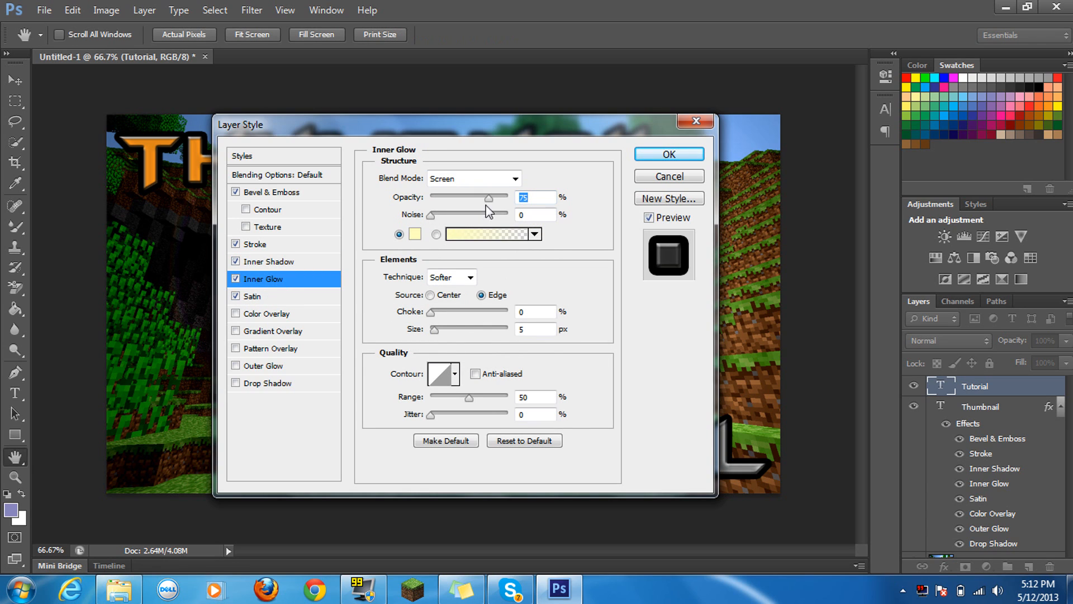
left_click_drag(491, 206, 432, 209)
left_click_drag(441, 205, 439, 204)
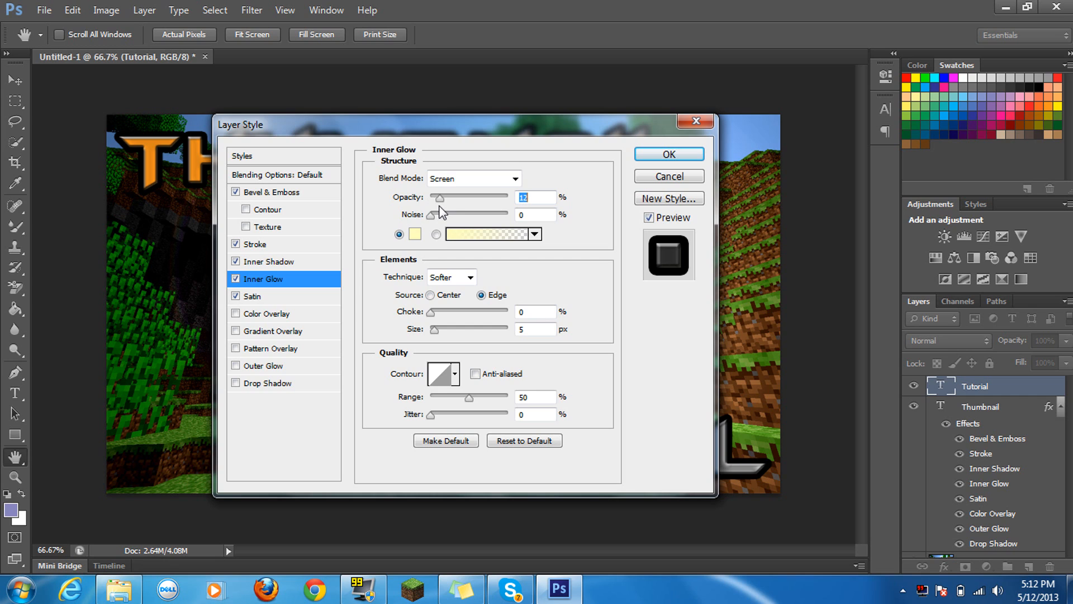
Step: Add a Color Overlay to the "Tutorial" text in the orange swatch color f7941d
left_click(271, 314)
left_click(543, 178)
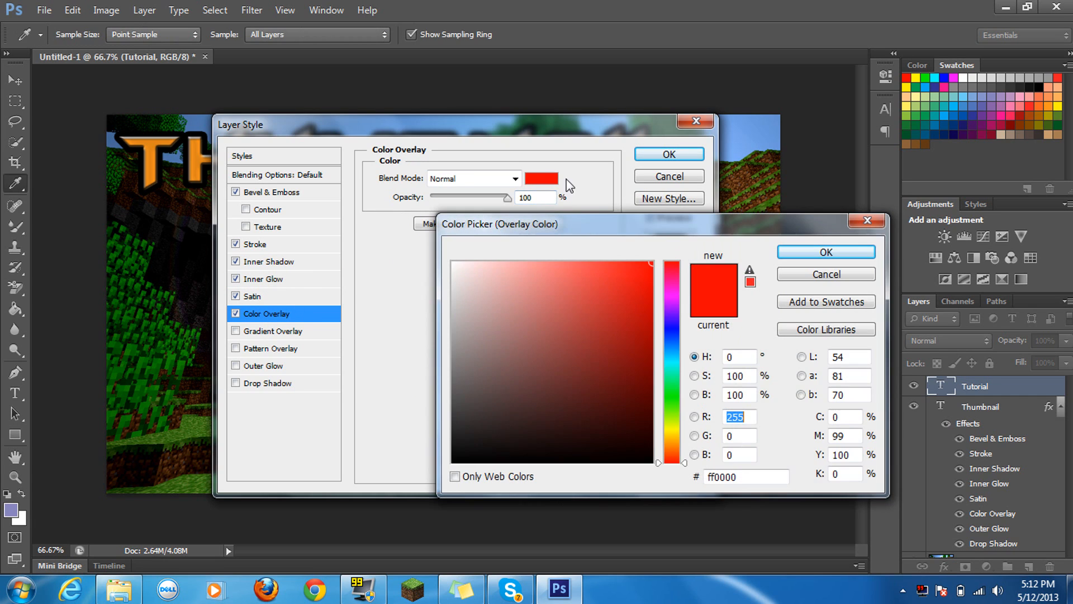
left_click(1055, 105)
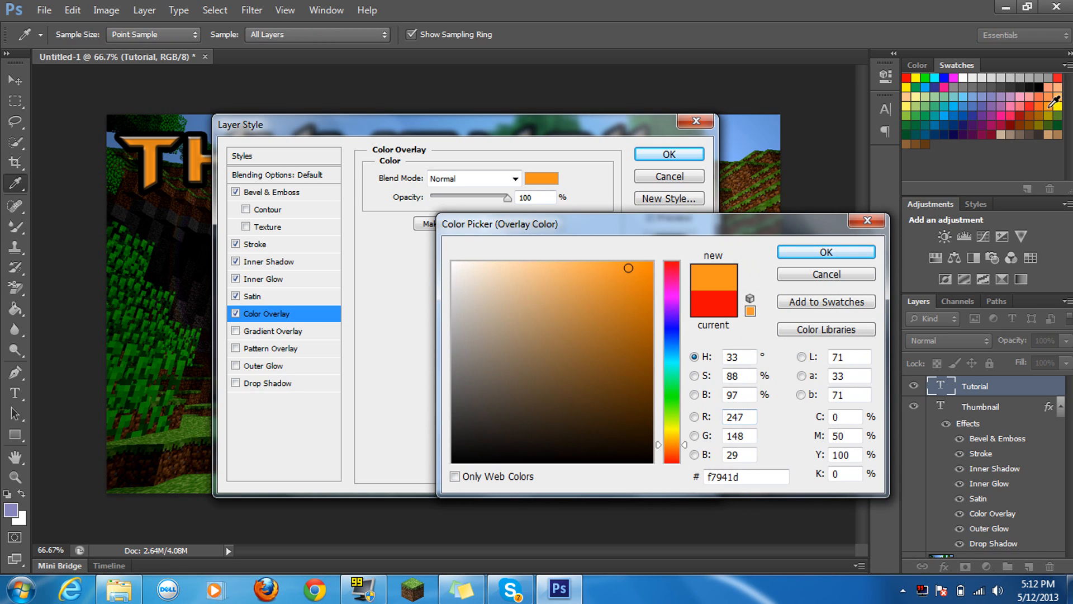
left_click(826, 252)
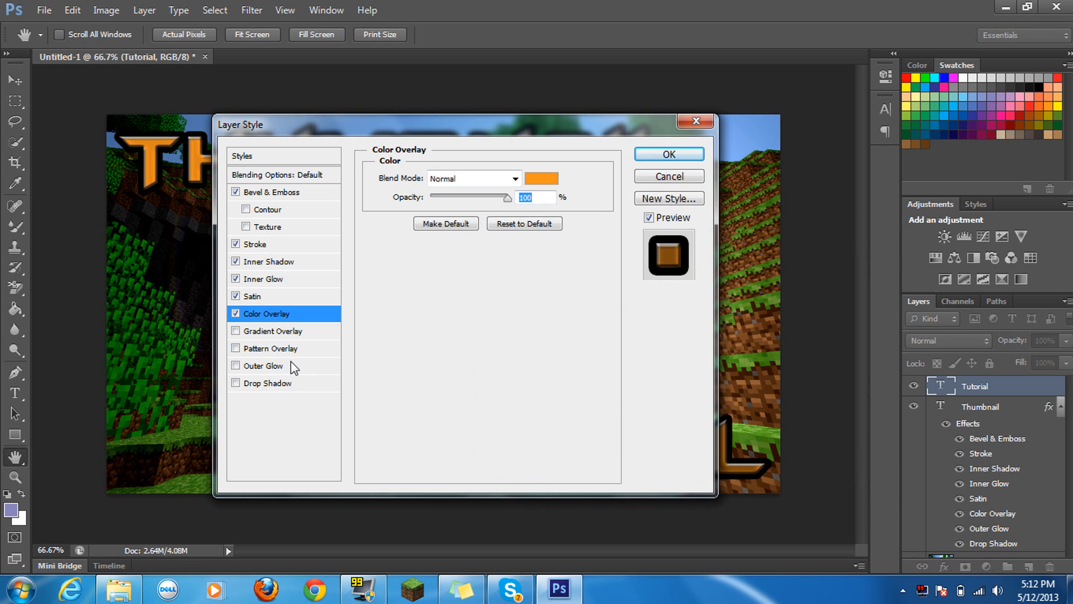
Step: Add an outer glow and a drop shadow at 100% opacity to the "Tutorial" text and apply the layer style
left_click(292, 366)
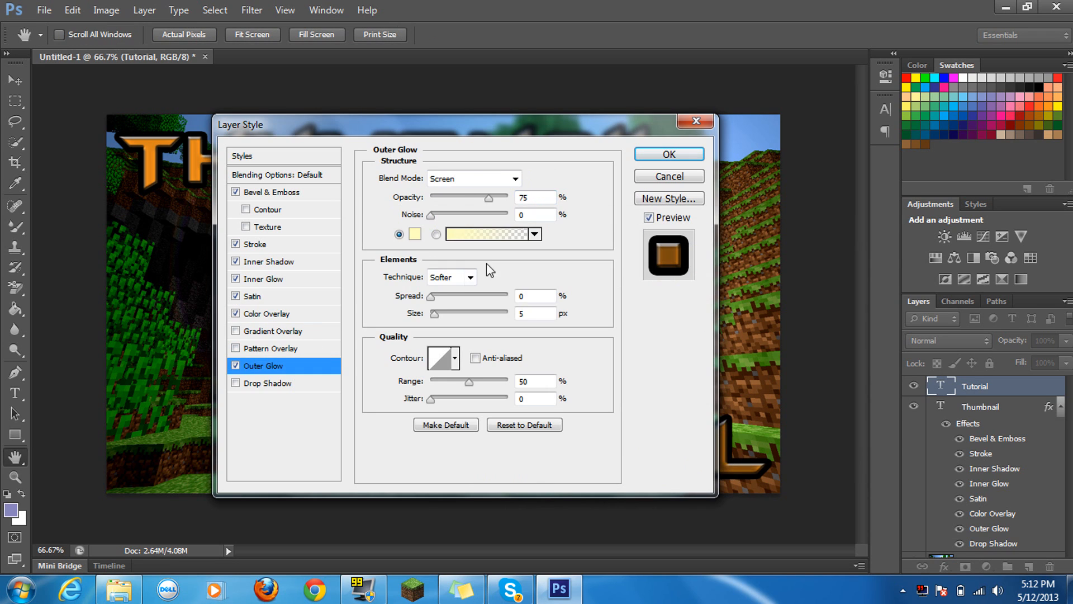
left_click(285, 384)
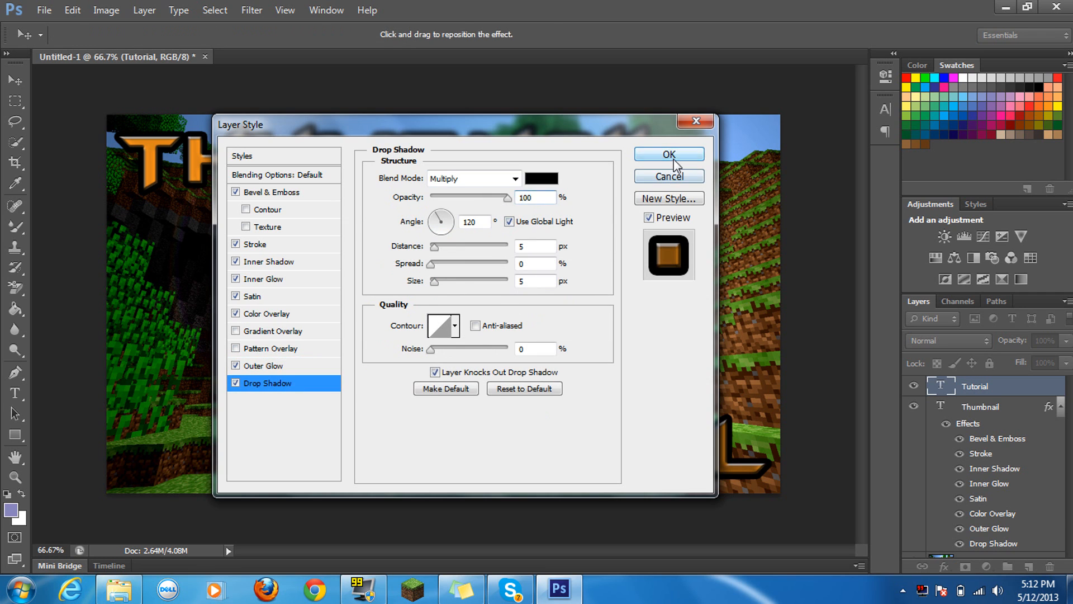
left_click(673, 159)
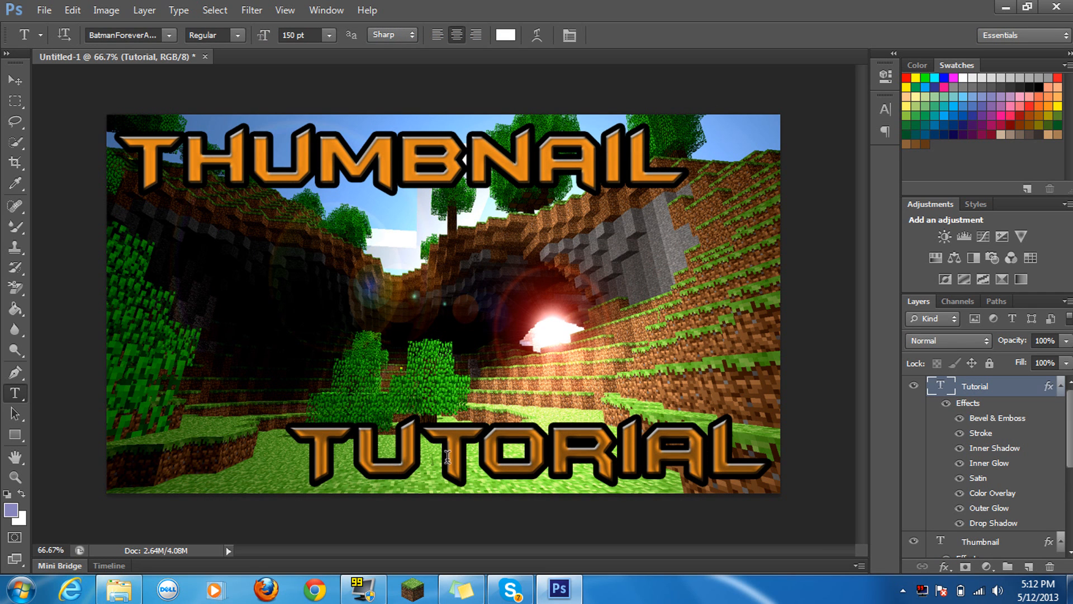
Step: Set the inner glow opacity of the "Tutorial" text to 0% and apply the layer style
double_click(292, 458)
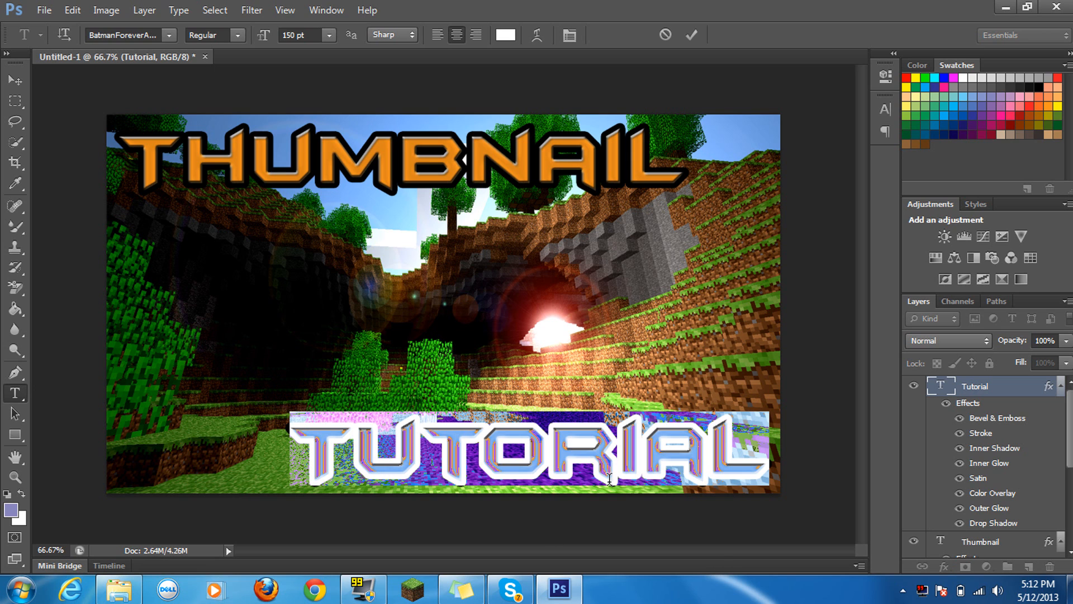
left_click(157, 15)
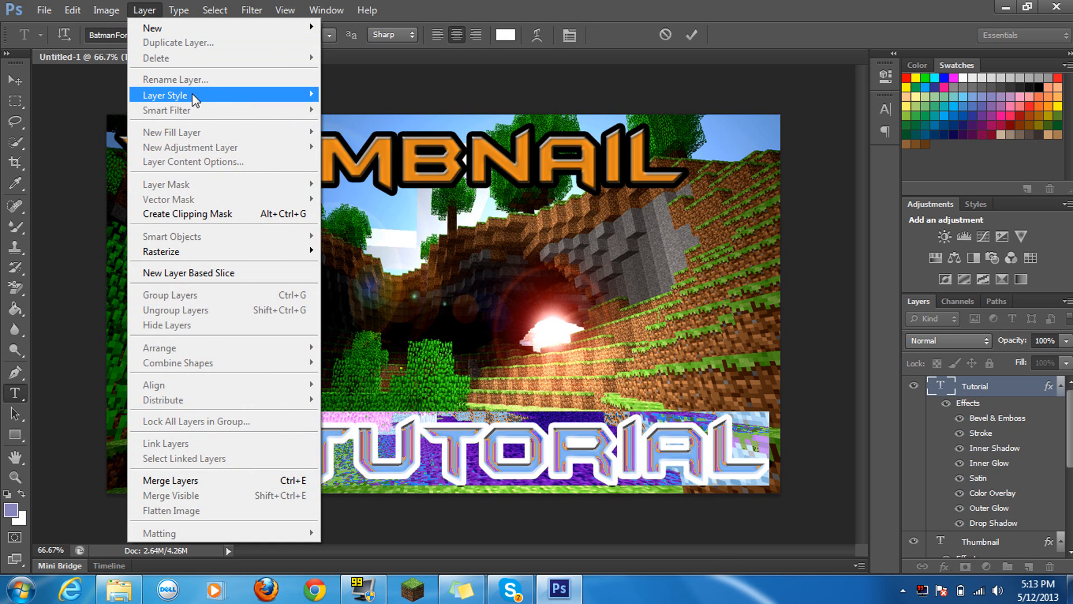
mouse_move(268, 95)
left_click(381, 132)
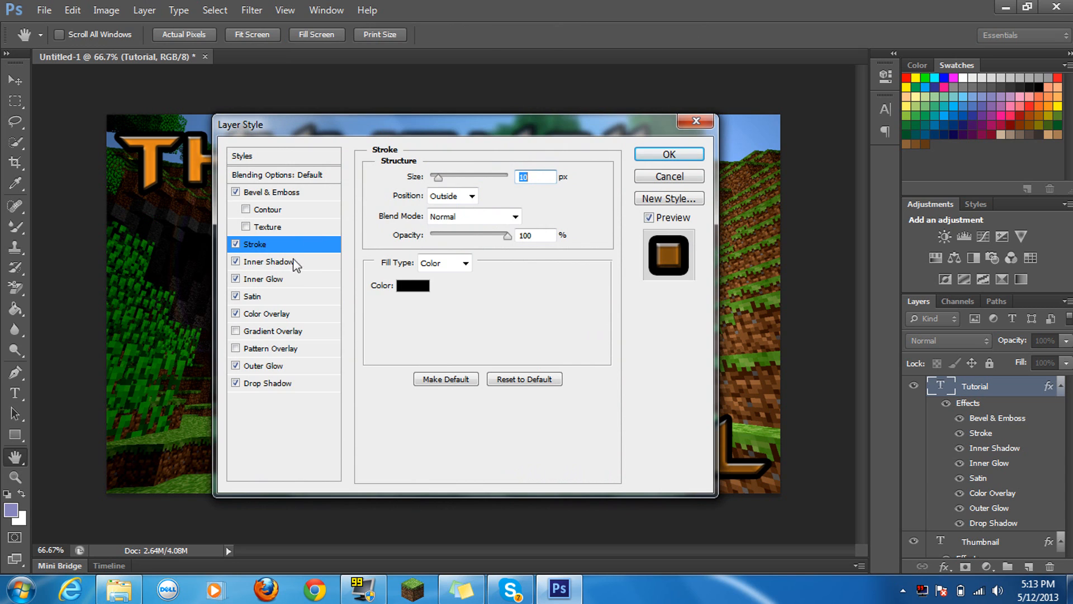
left_click(281, 263)
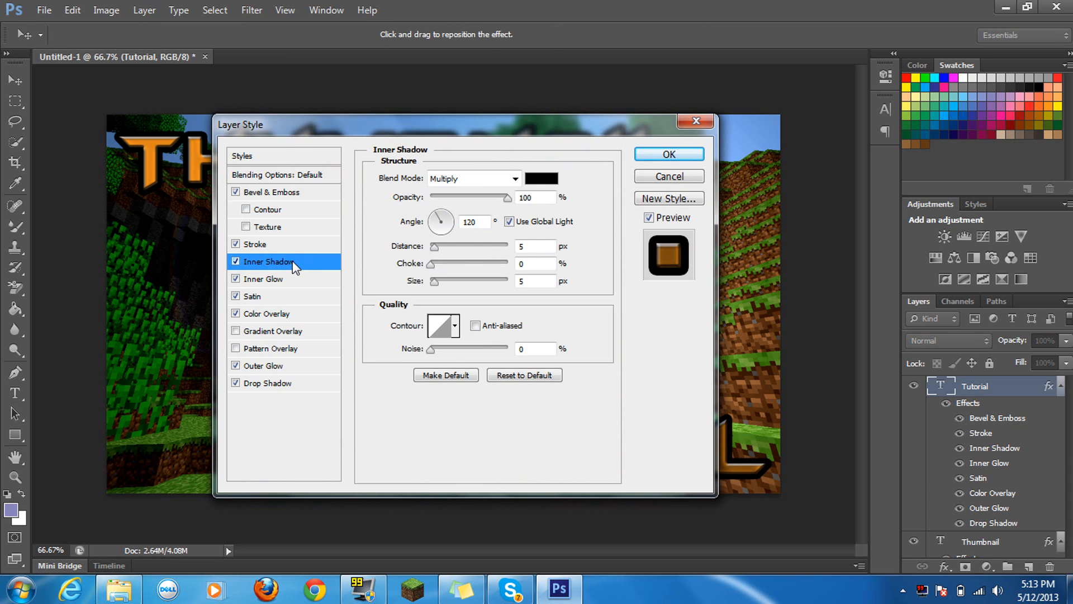
left_click(287, 276)
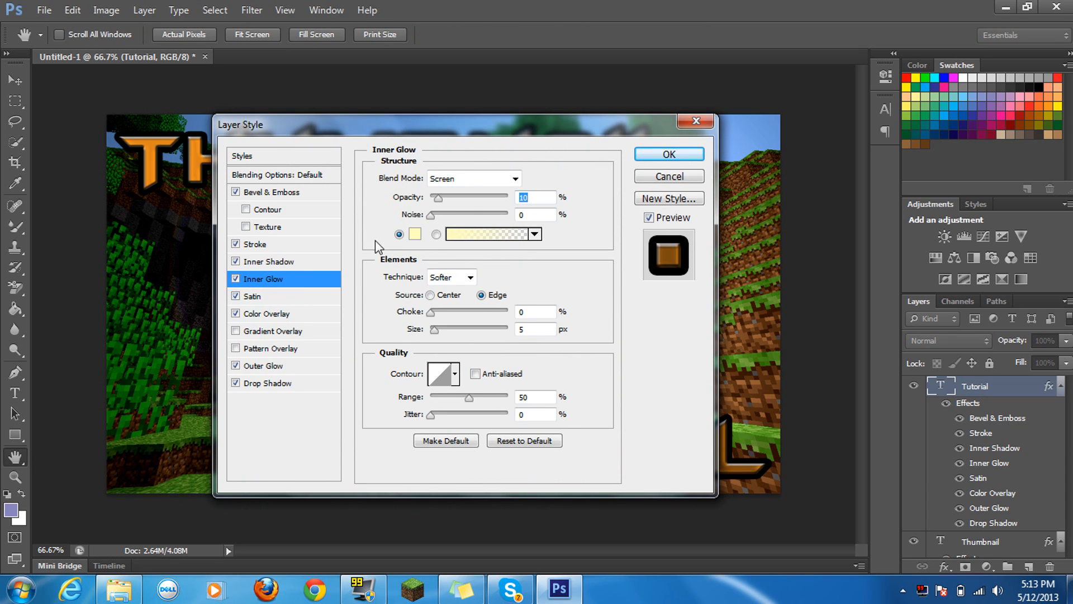
left_click(436, 200)
left_click_drag(436, 207, 374, 223)
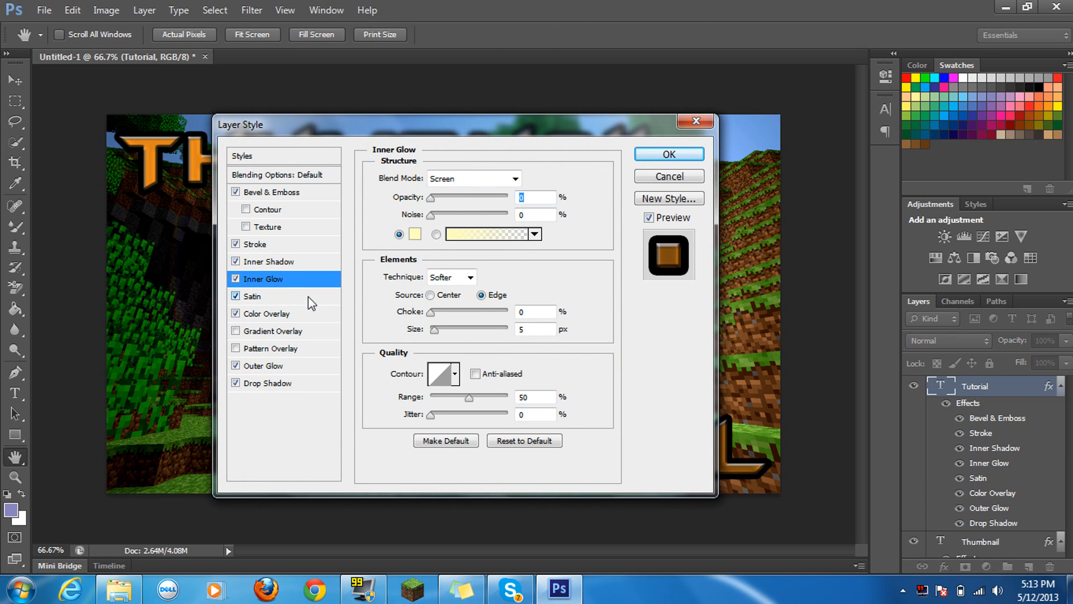
left_click(644, 157)
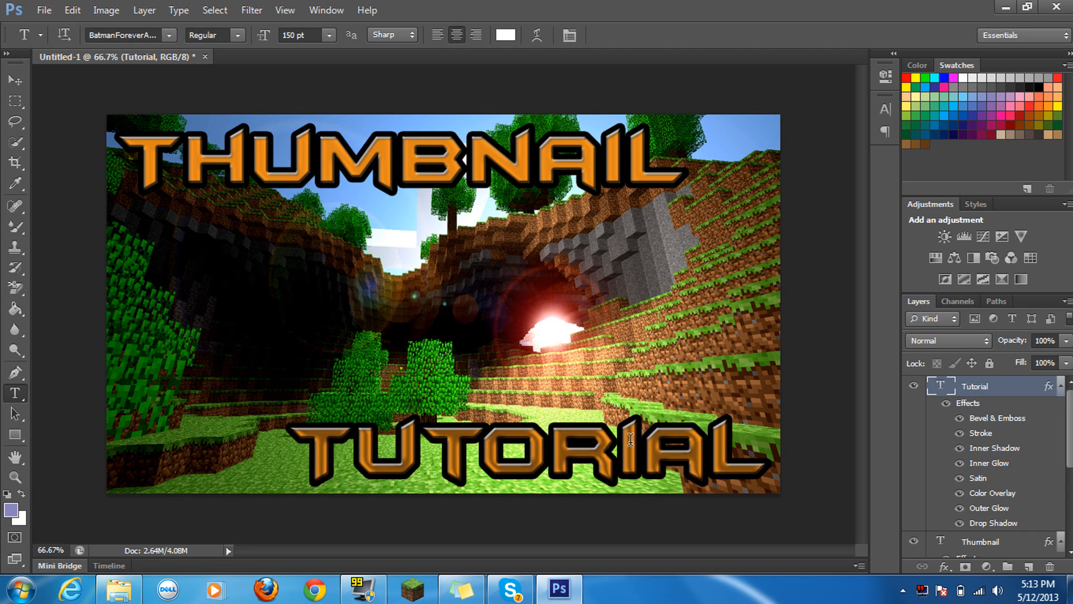
Step: Turn off the Satin effect on the "Tutorial" text and apply the layer style
left_click_drag(767, 453, 270, 467)
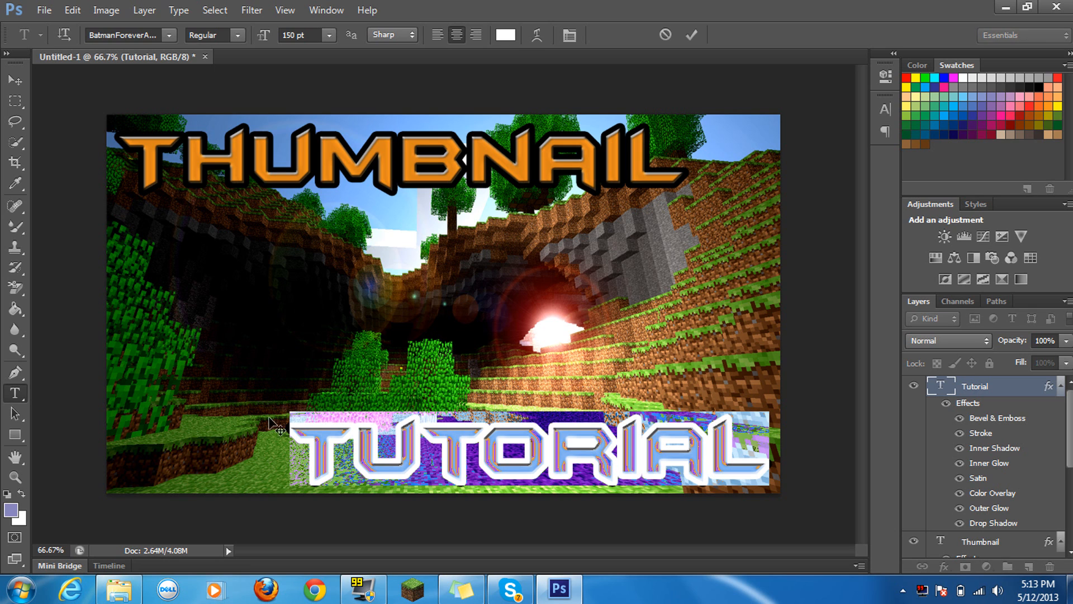
left_click(136, 11)
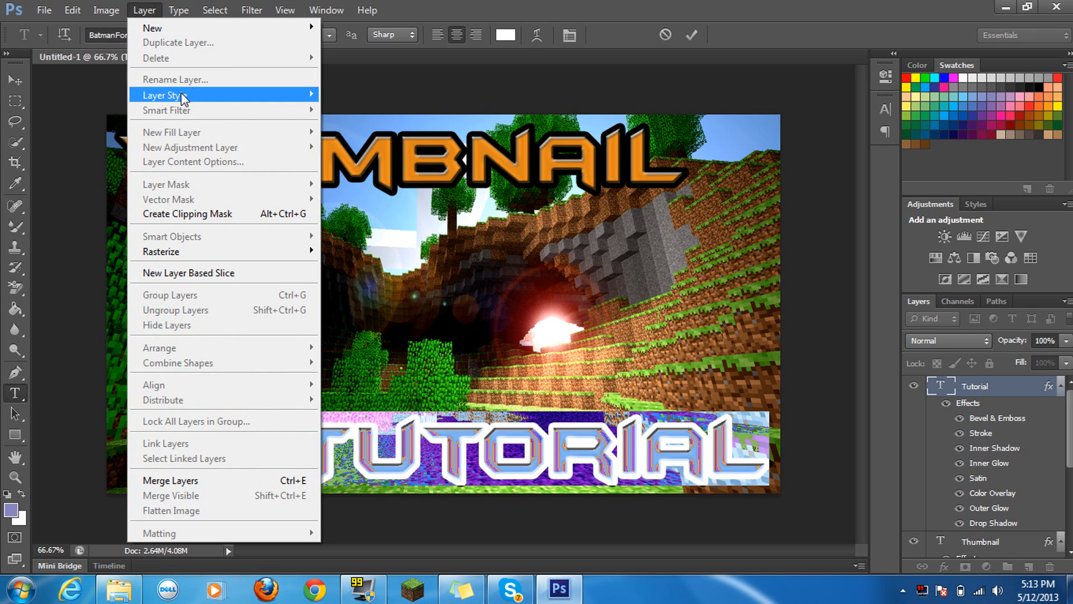
mouse_move(185, 96)
left_click(347, 116)
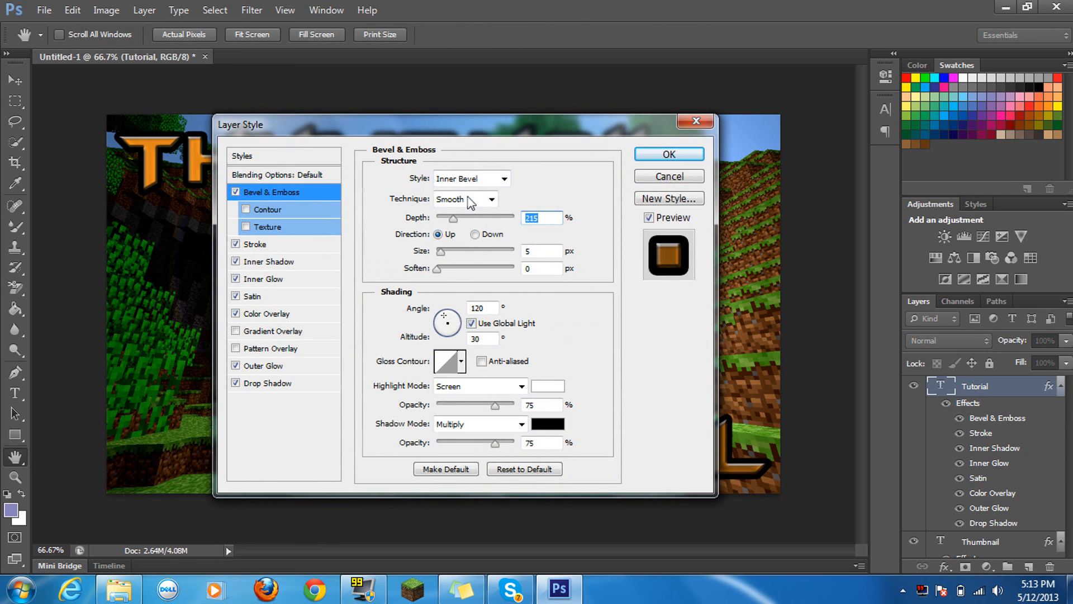
left_click(255, 313)
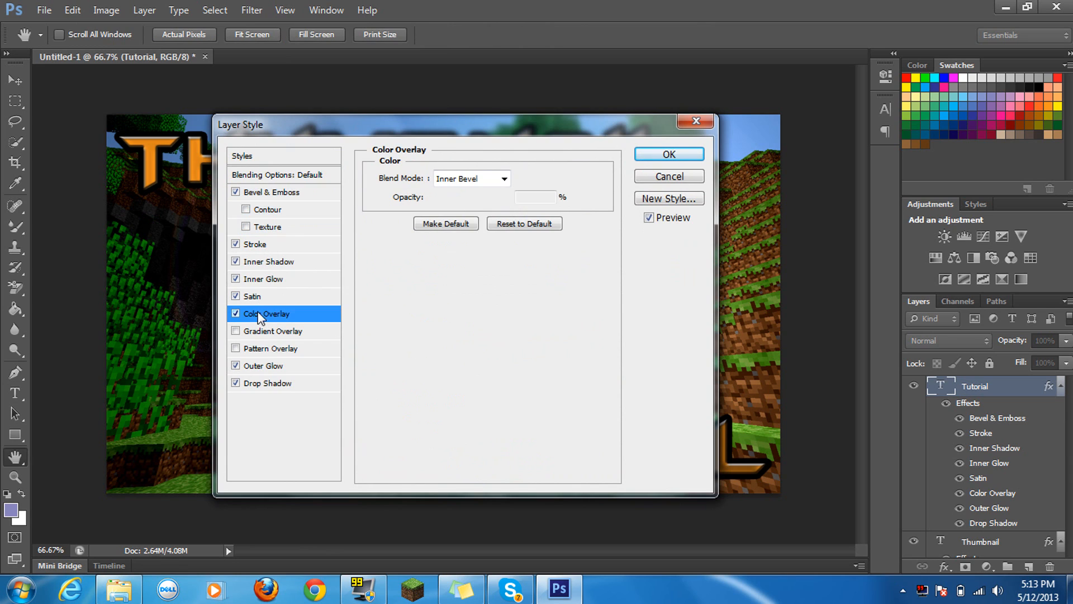
left_click(241, 296)
left_click(235, 296)
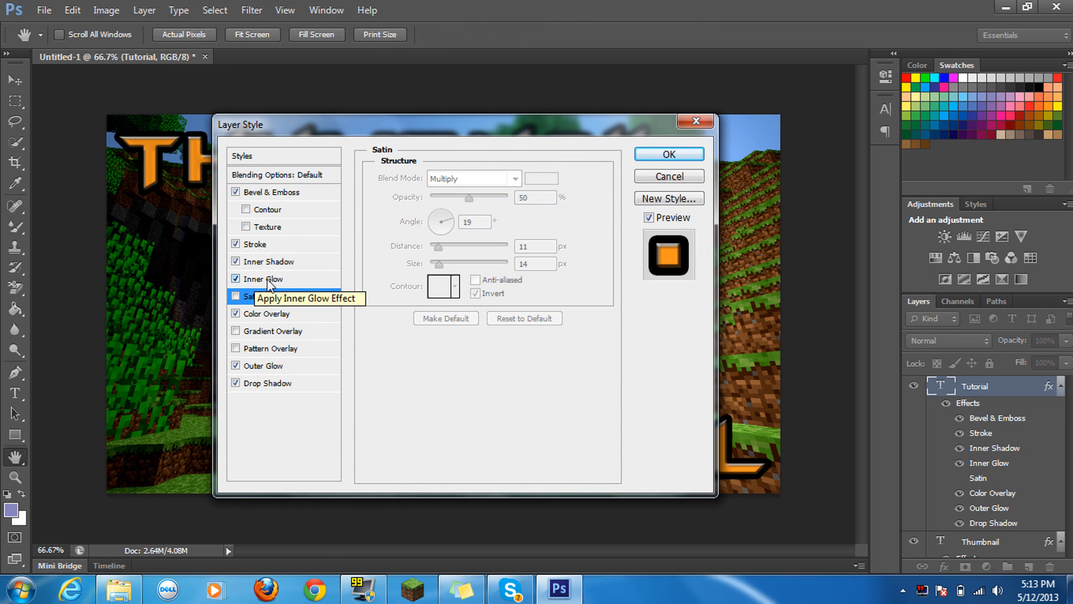
left_click_drag(543, 118, 400, 279)
left_click(556, 314)
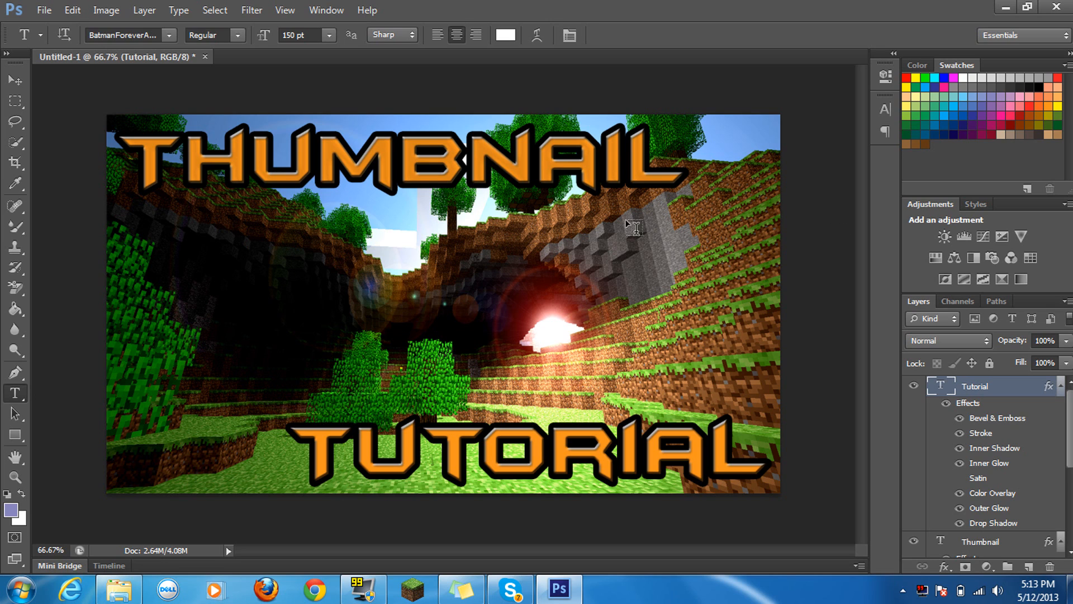
Step: Start saving the document under a new name in the "Pictures For thumbnails" folder, entering "thumbnail for tut" as the file name
left_click(32, 11)
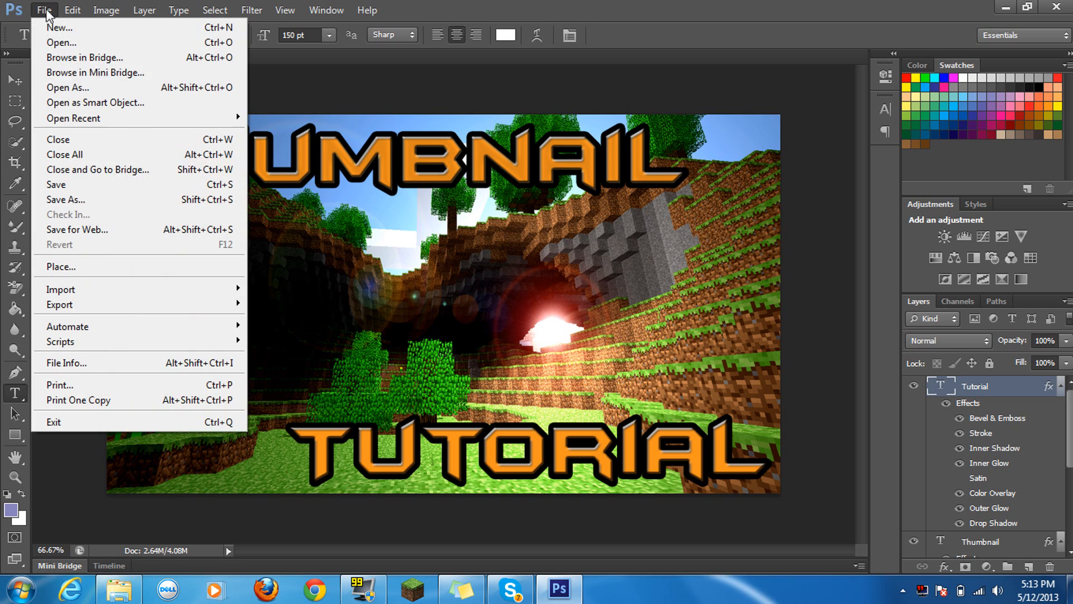
left_click(87, 199)
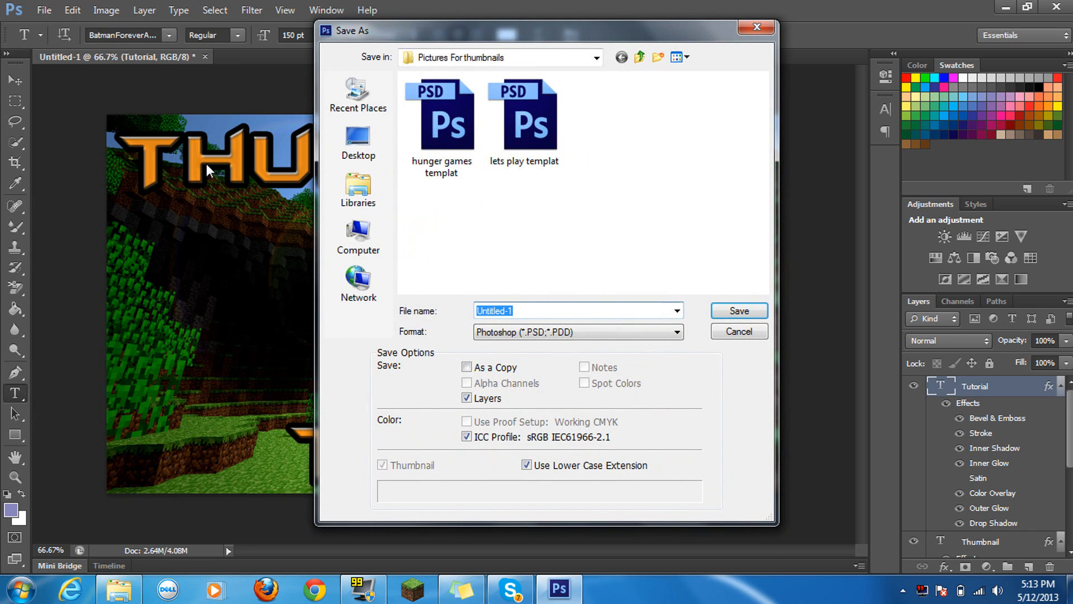
left_click_drag(450, 26, 749, 36)
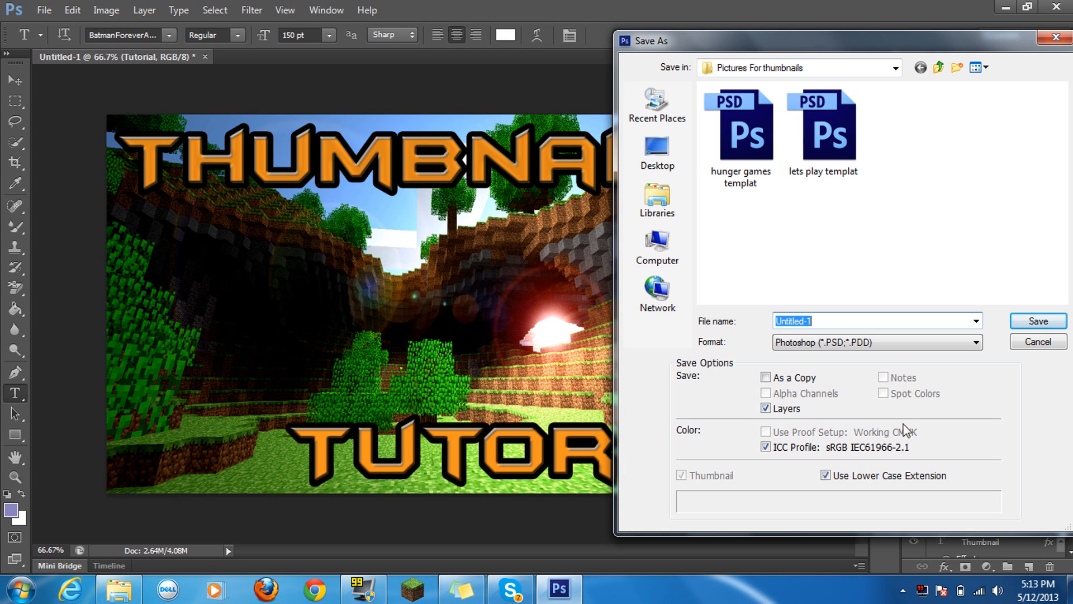
mouse_move(928, 37)
left_mouse_down()
mouse_move(837, 46)
mouse_move(926, 54)
left_mouse_up()
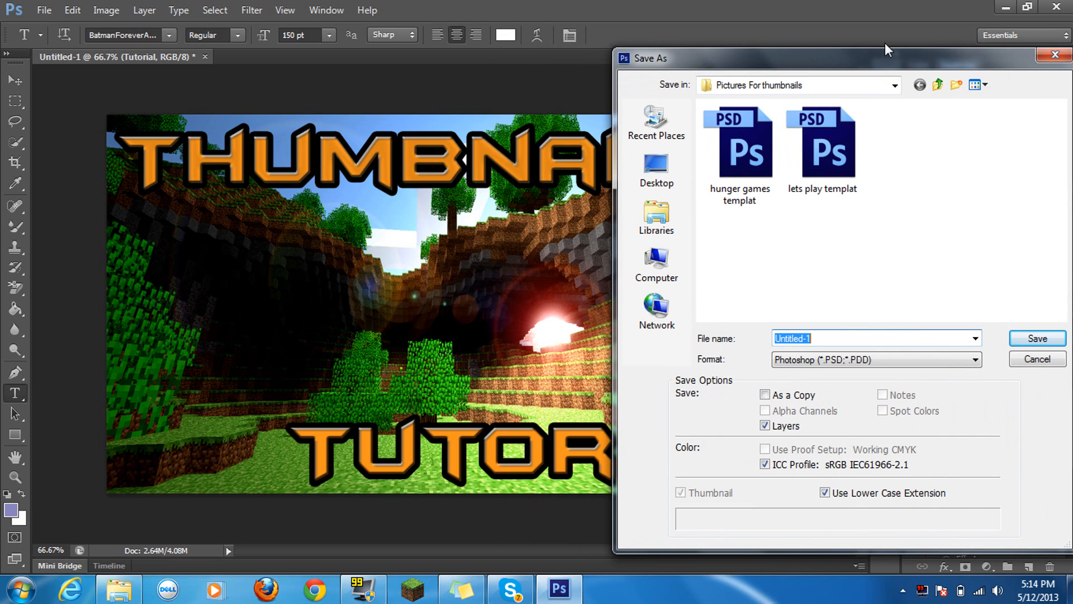
left_click_drag(821, 60, 625, 45)
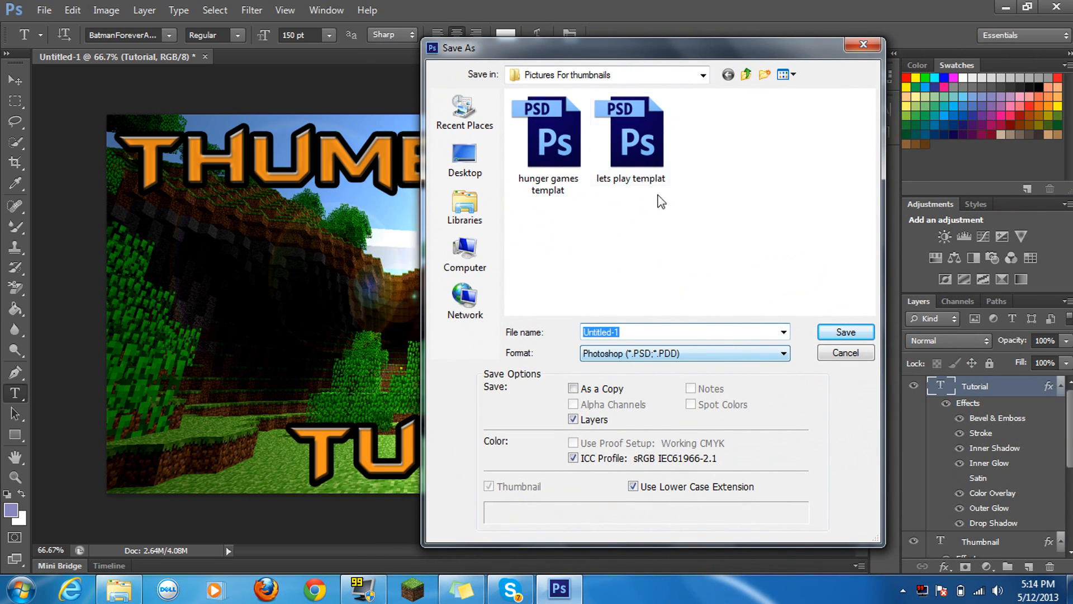
left_click(646, 333)
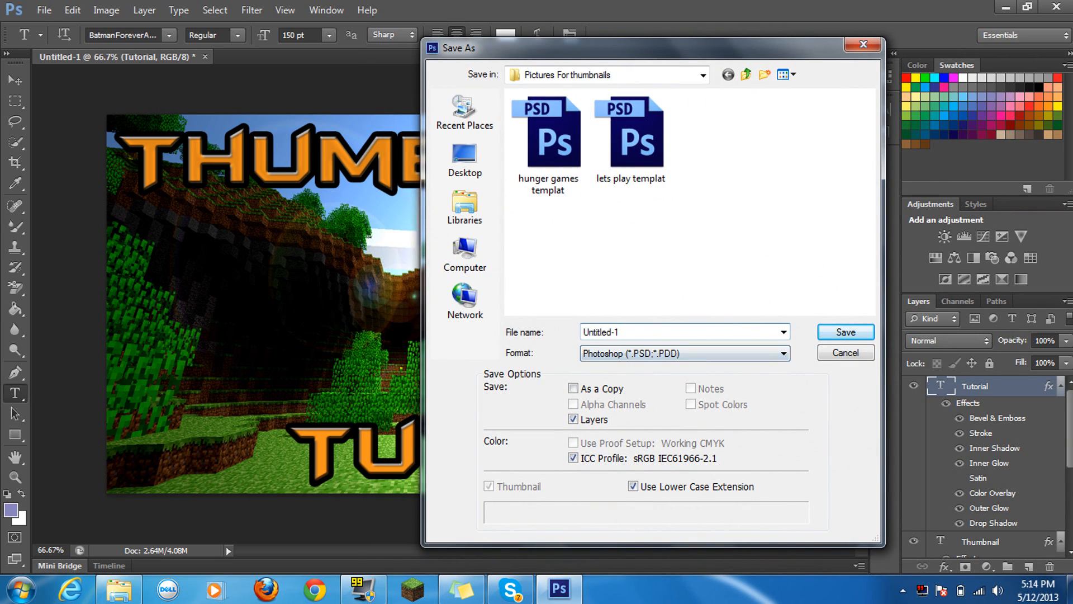
key("BackSpace")
key("BackSpace")
key("BackSpace")
key("BackSpace")
key("BackSpace")
key("BackSpace")
key("BackSpace")
key("BackSpace")
type("thum")
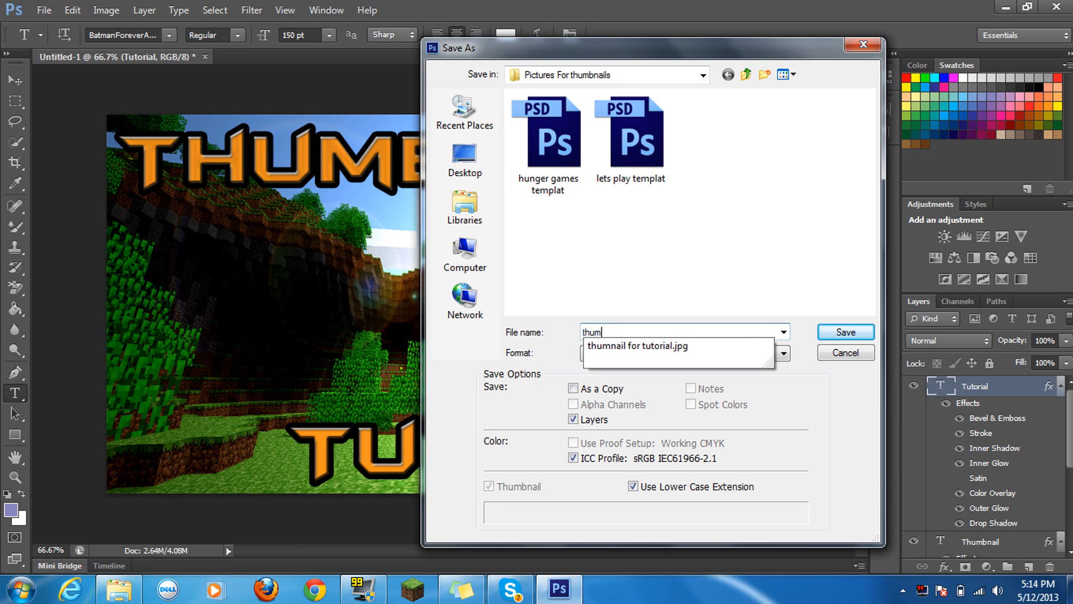
type("bnail for tut")
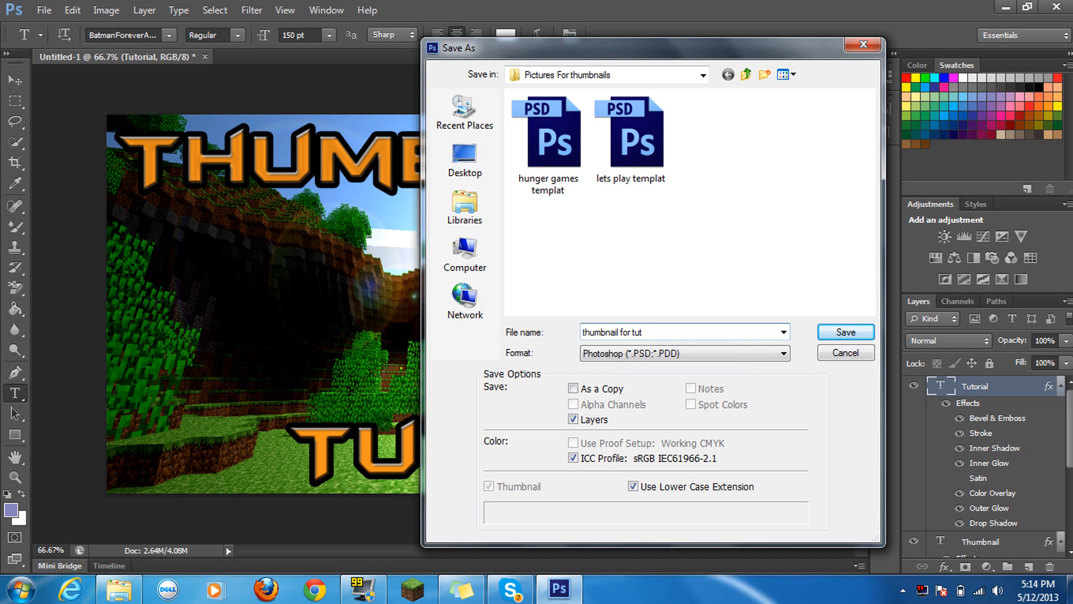
Step: Save the thumbnail in JPEG format at maximum quality 12, and quit the program without saving the layered document
left_click(744, 353)
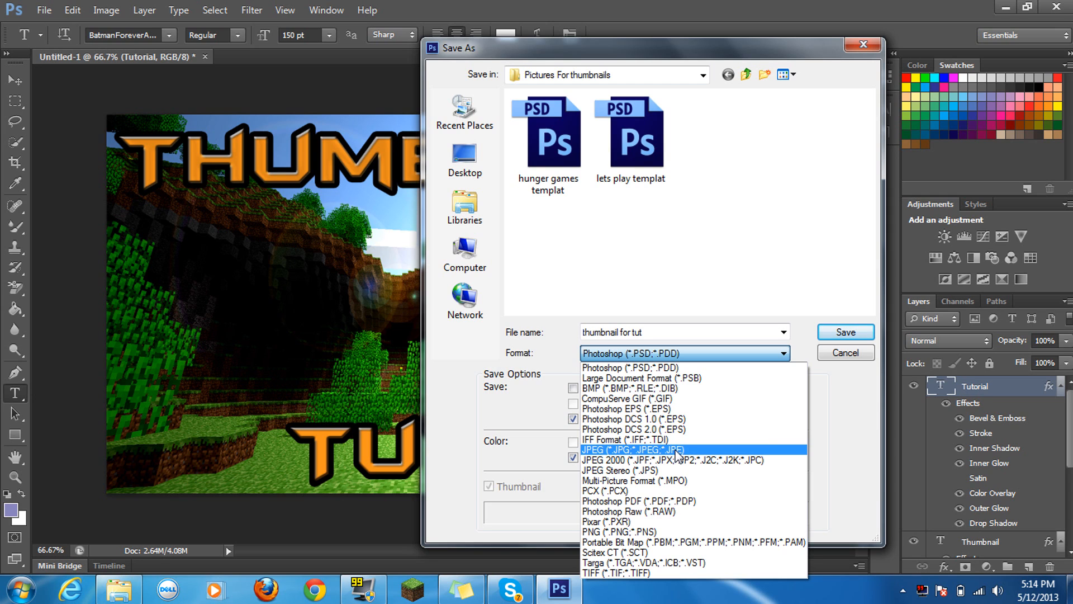
left_click(677, 450)
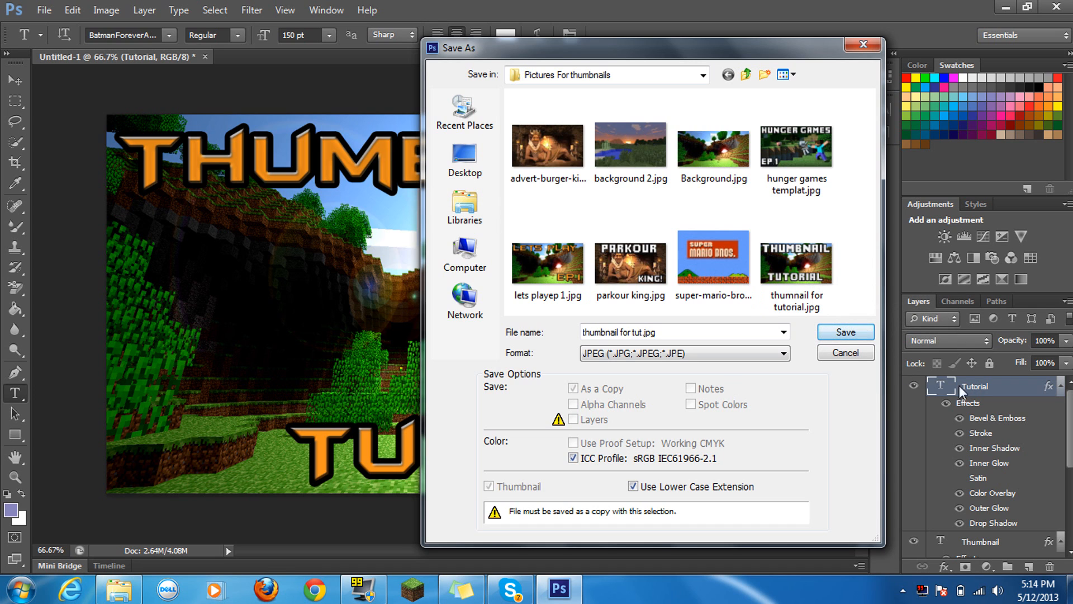
left_click(859, 332)
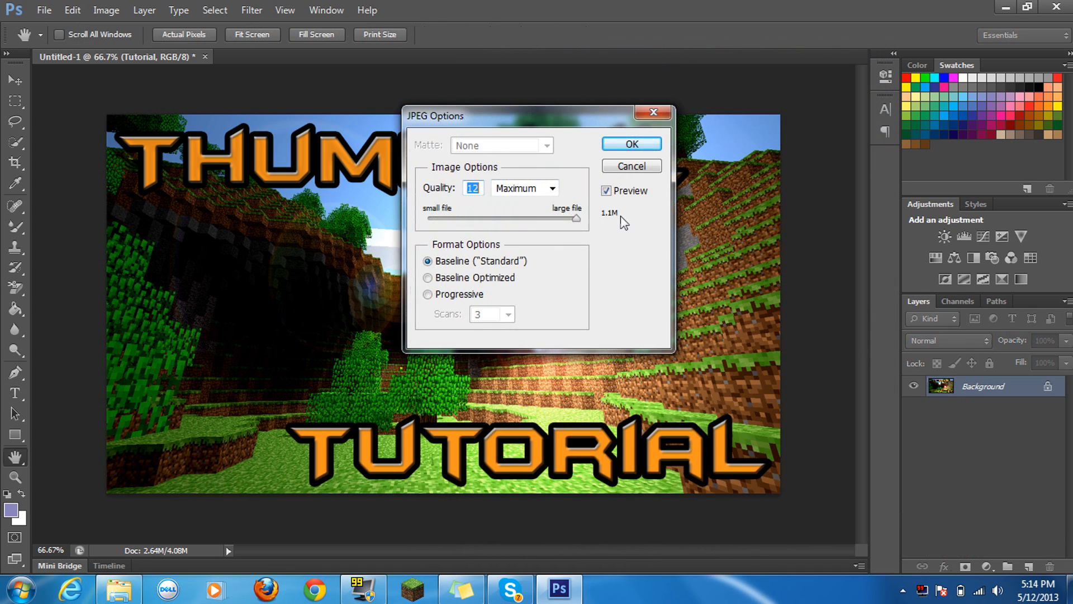
left_click(643, 144)
left_click(1056, 7)
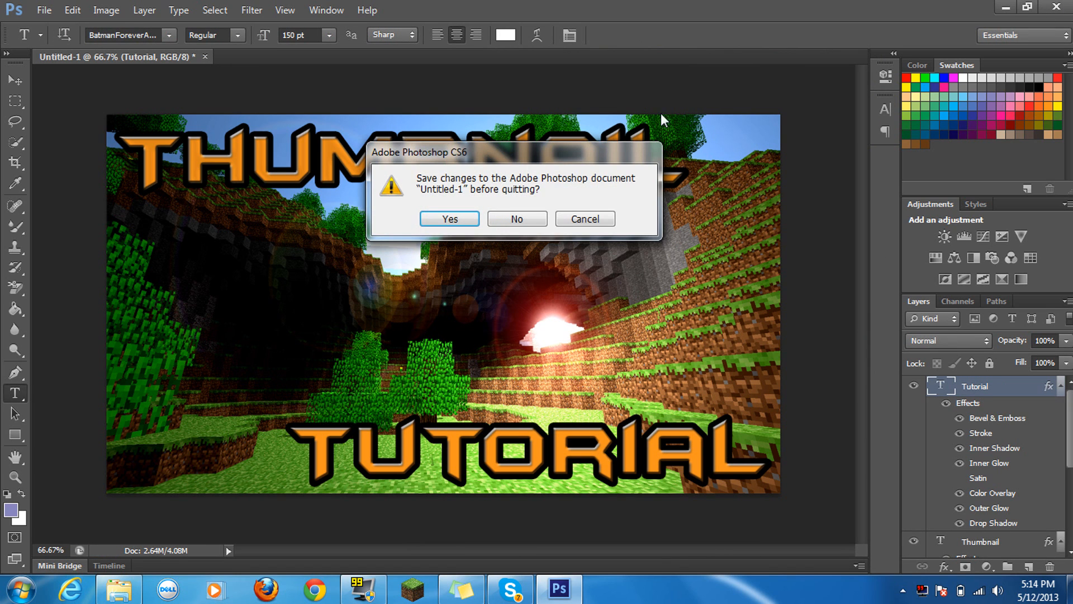
left_click(517, 218)
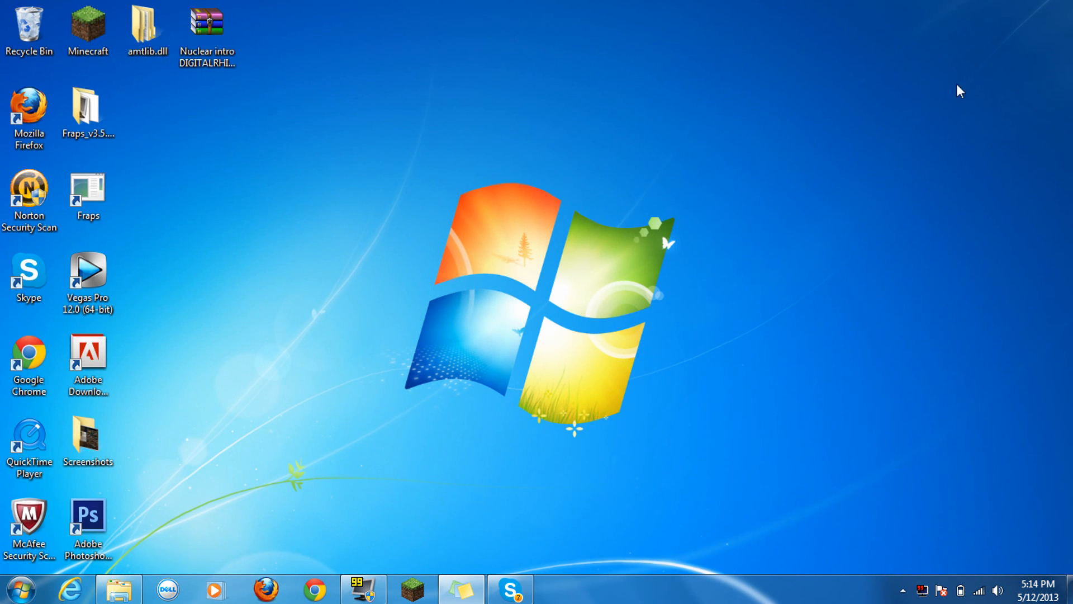